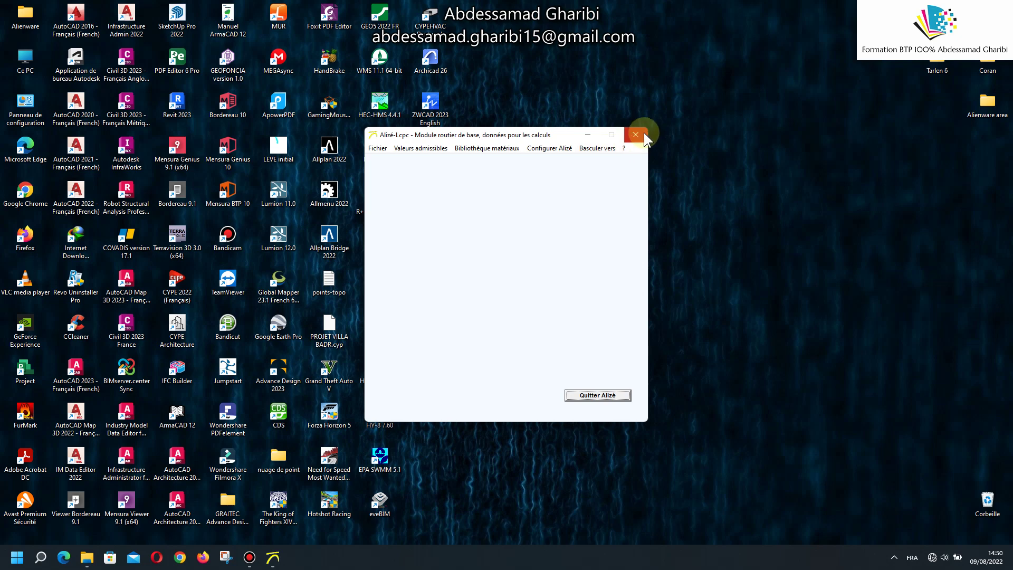
- Leave the base road module, open Module Gel-dégel, and turn off both random tip scrolling and the tip of the day at startup
left_click(636, 135)
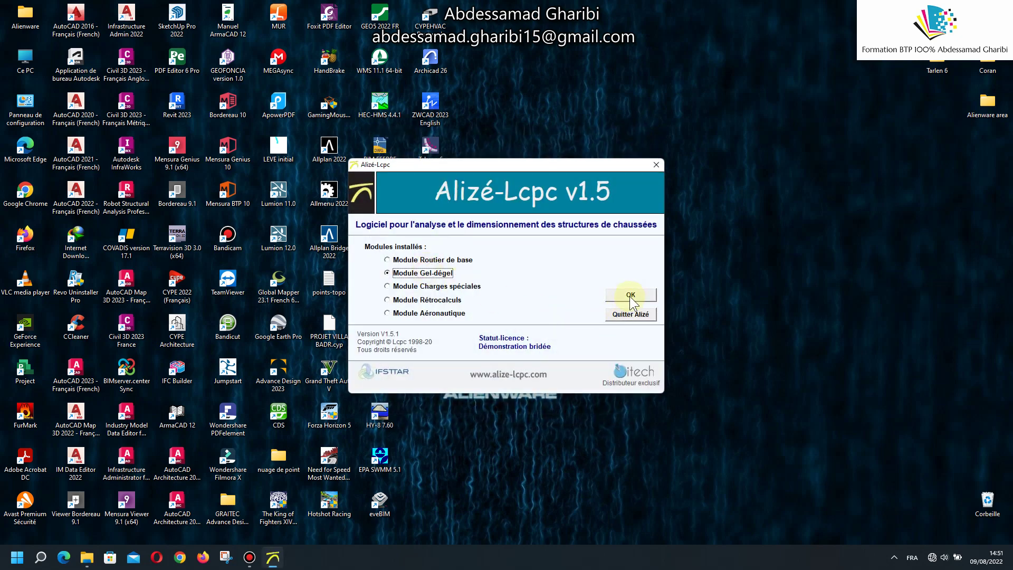
left_click(631, 296)
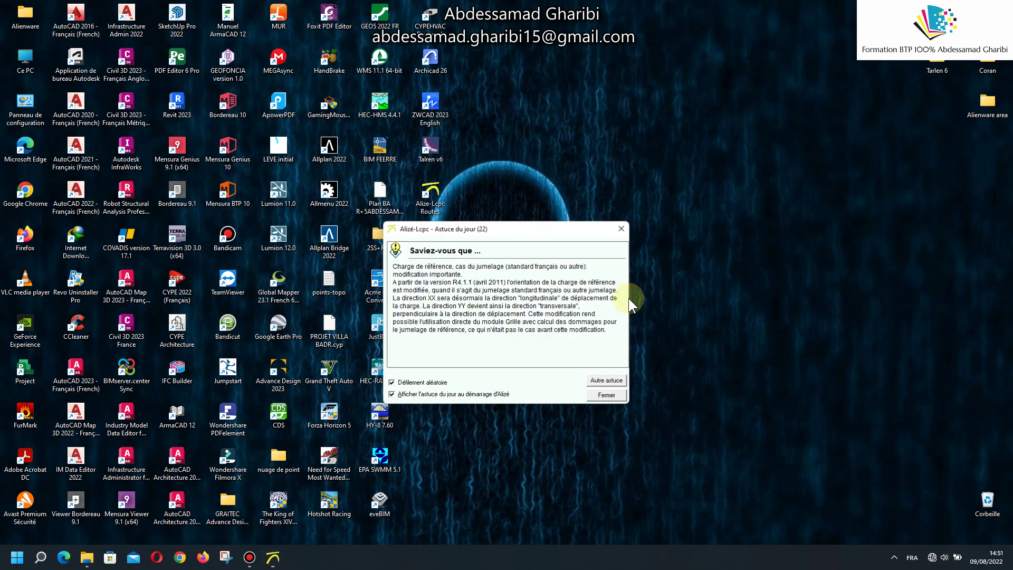
left_click(433, 382)
left_click(433, 394)
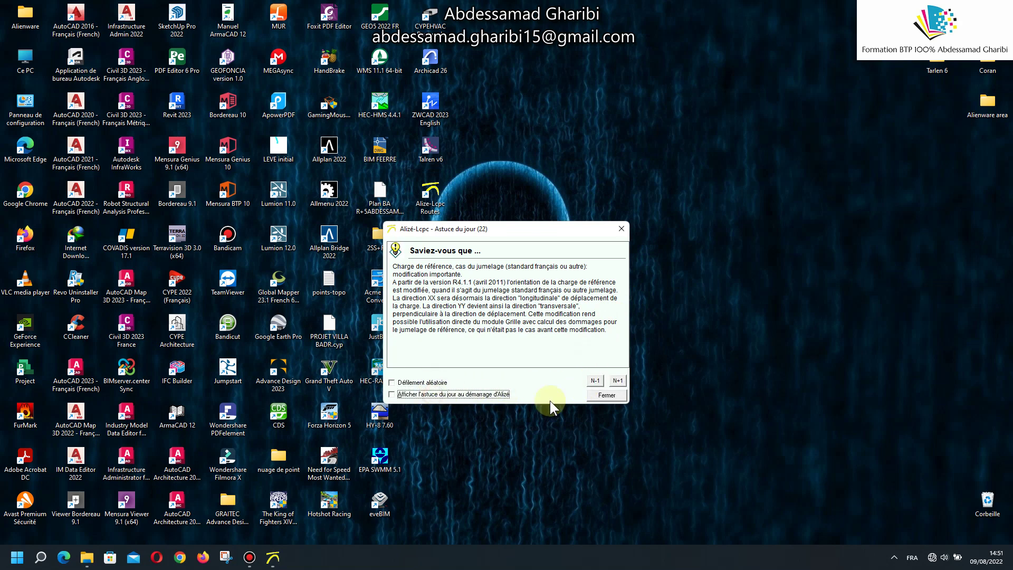
left_click(595, 397)
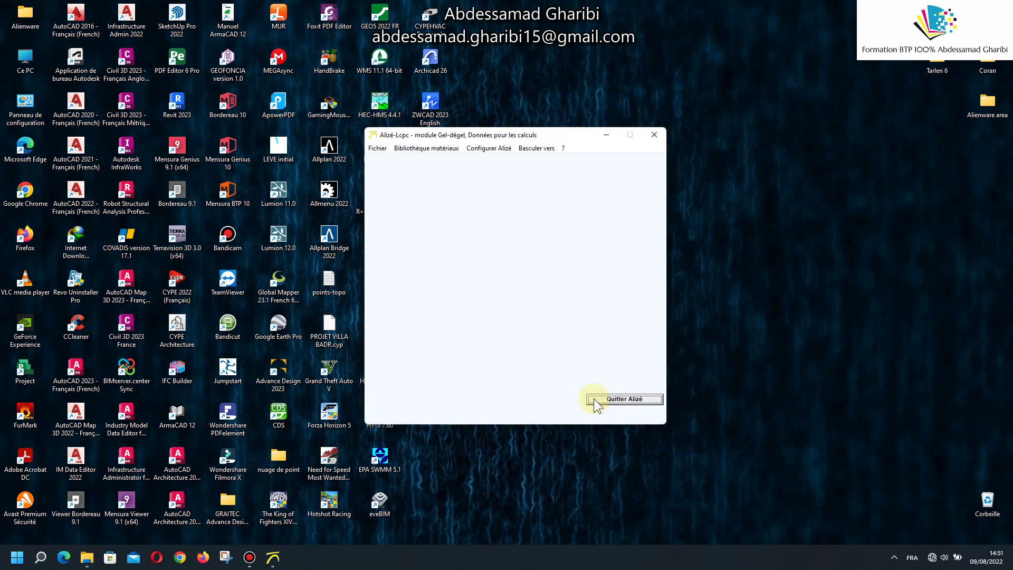
- View the main windows of Module Charges spéciales and Module Rétrocalculs, closing each one
left_click(655, 135)
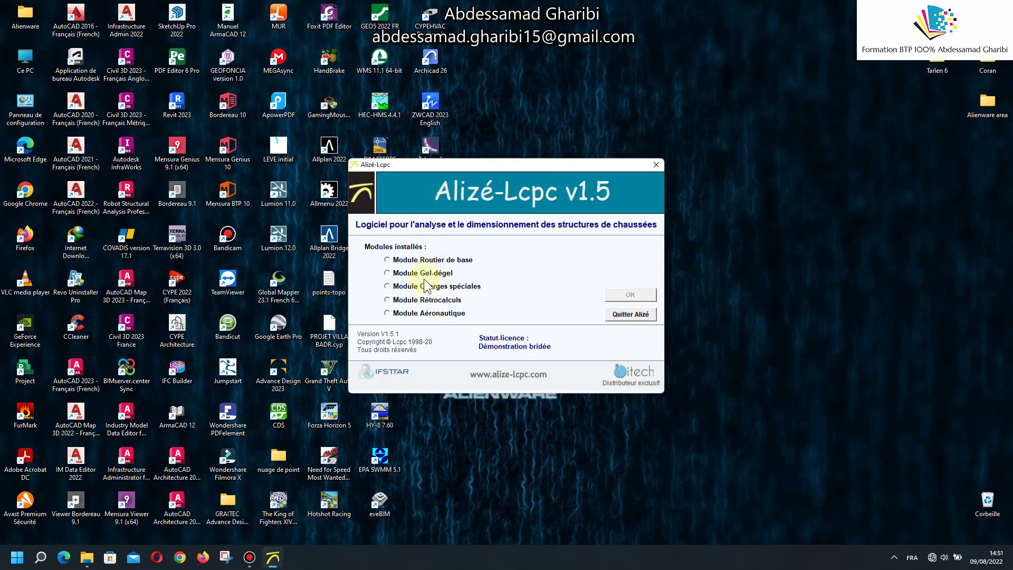
left_click(647, 295)
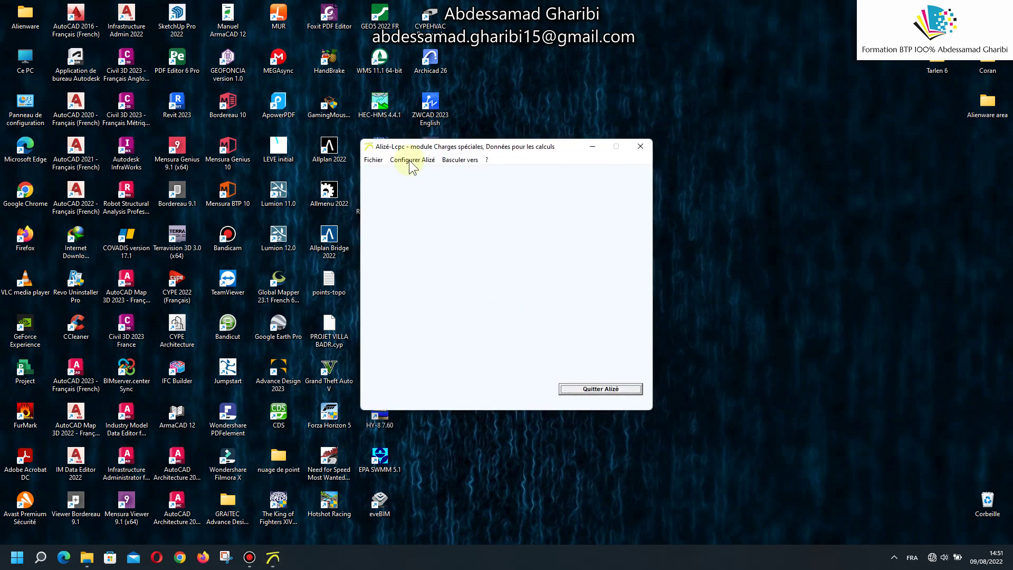
left_click(640, 147)
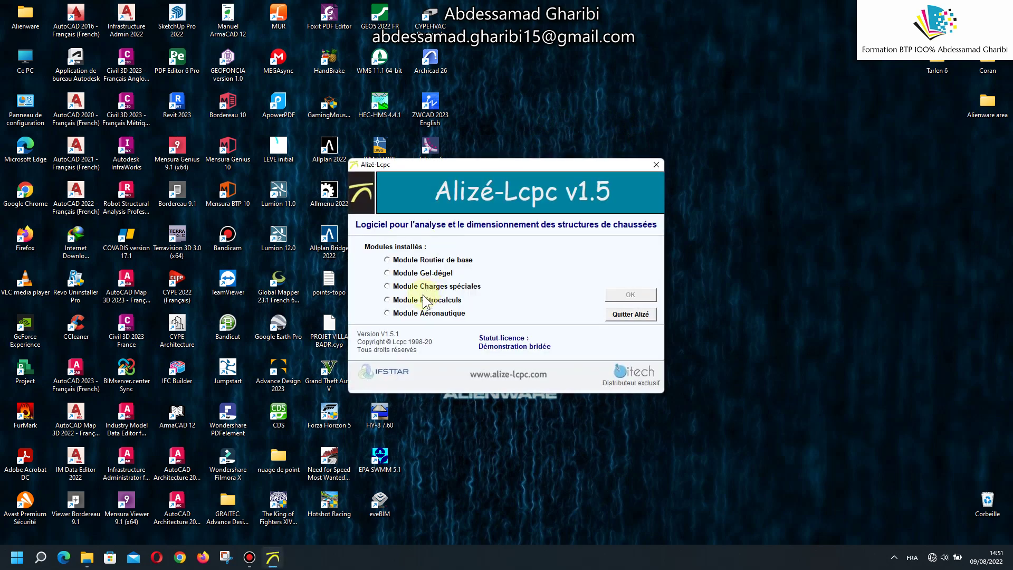
left_click(611, 299)
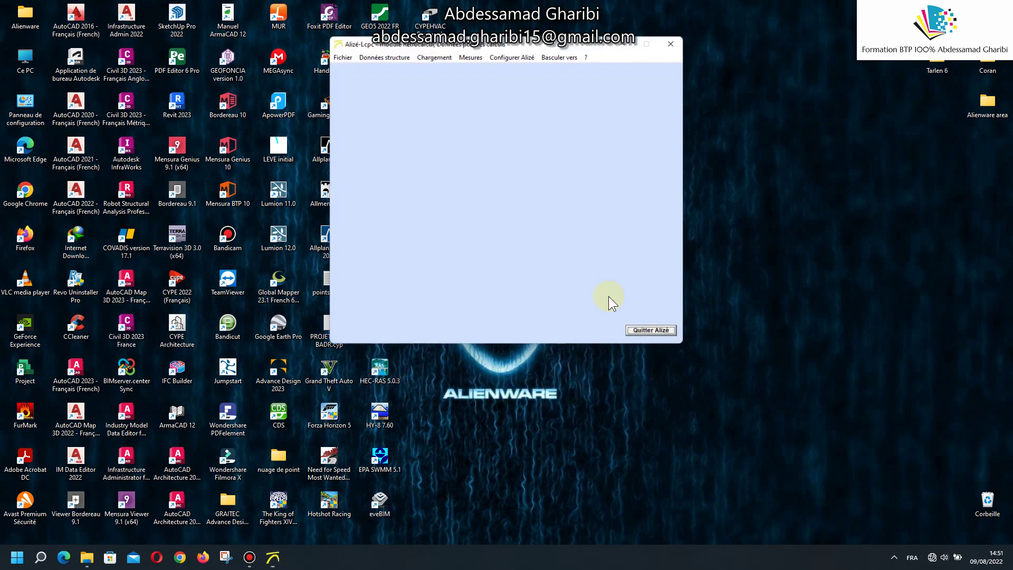
left_click(672, 43)
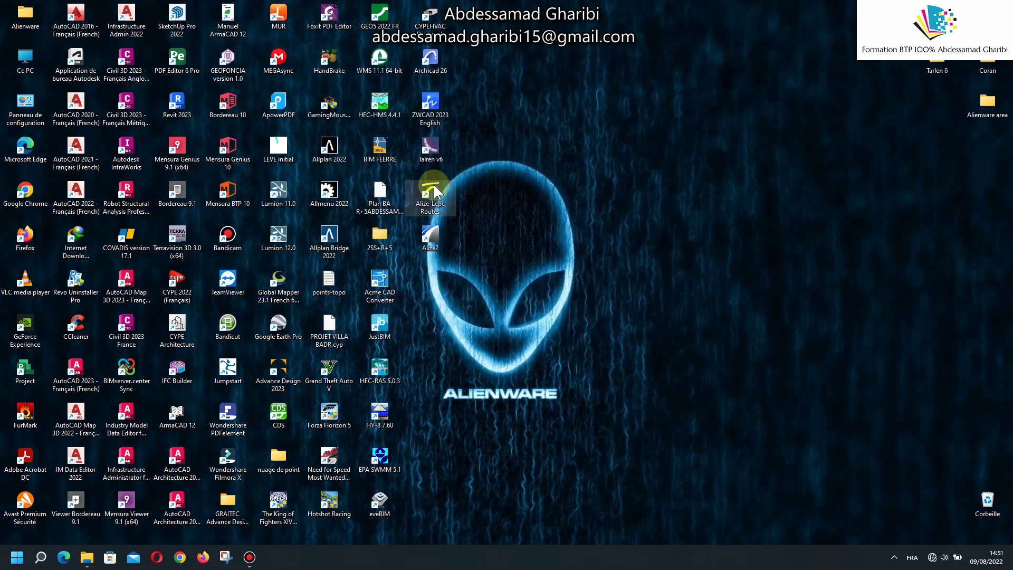
- Relaunch Alizé-Lcpc with Module Aéronautique and examine its version and installed-module information before closing it
double_click(429, 199)
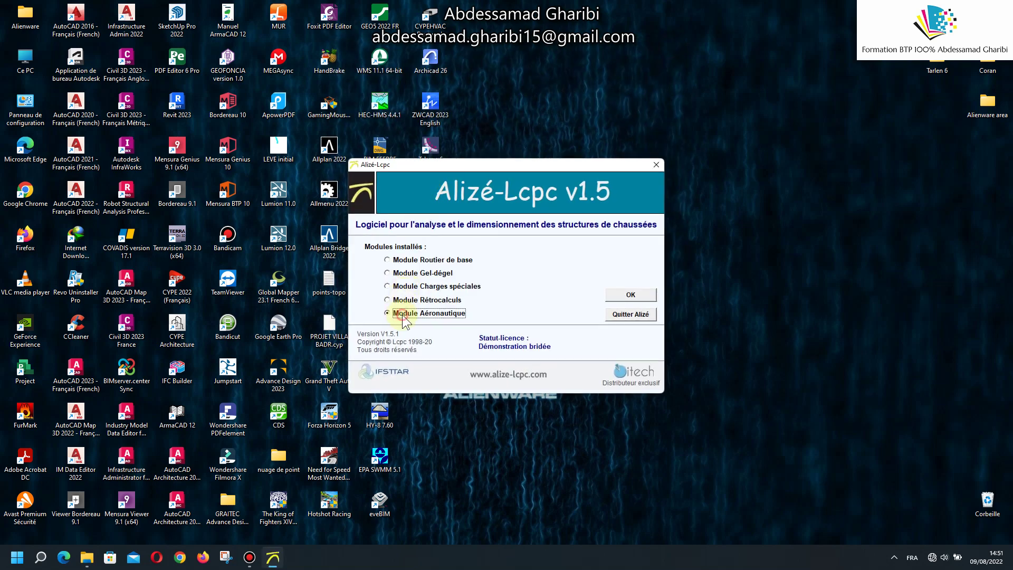
left_click(642, 294)
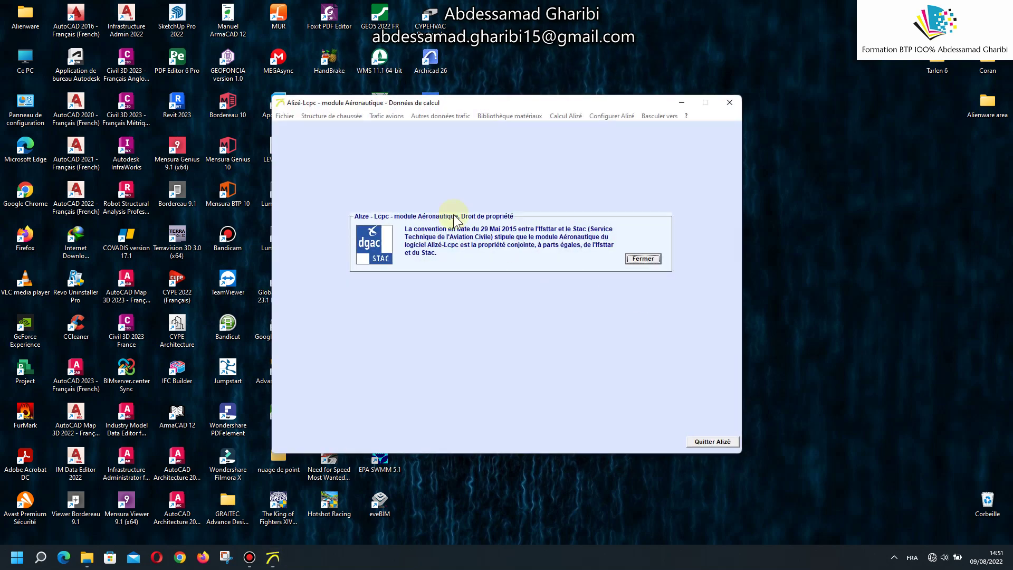
left_click(686, 117)
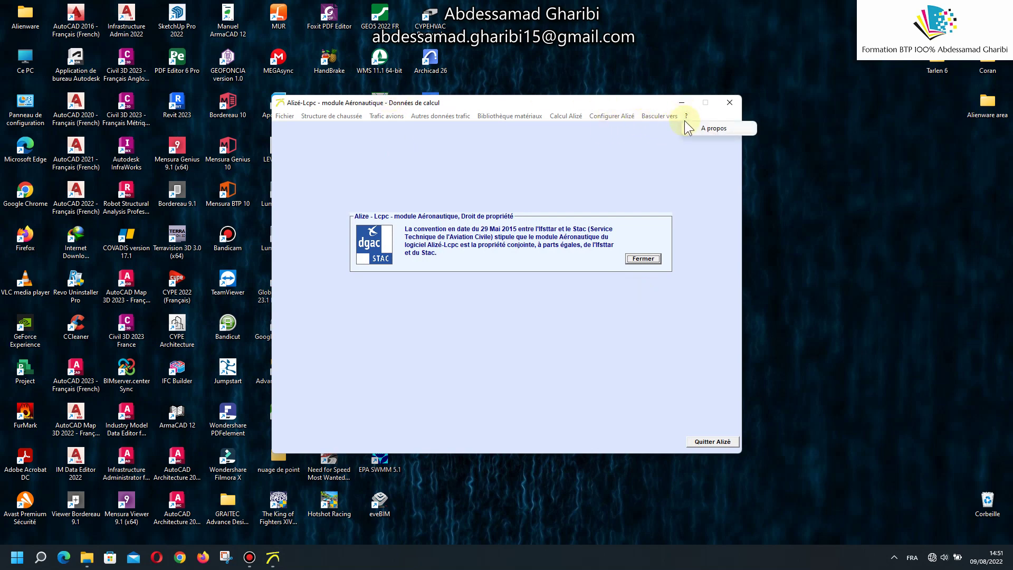
left_click(713, 128)
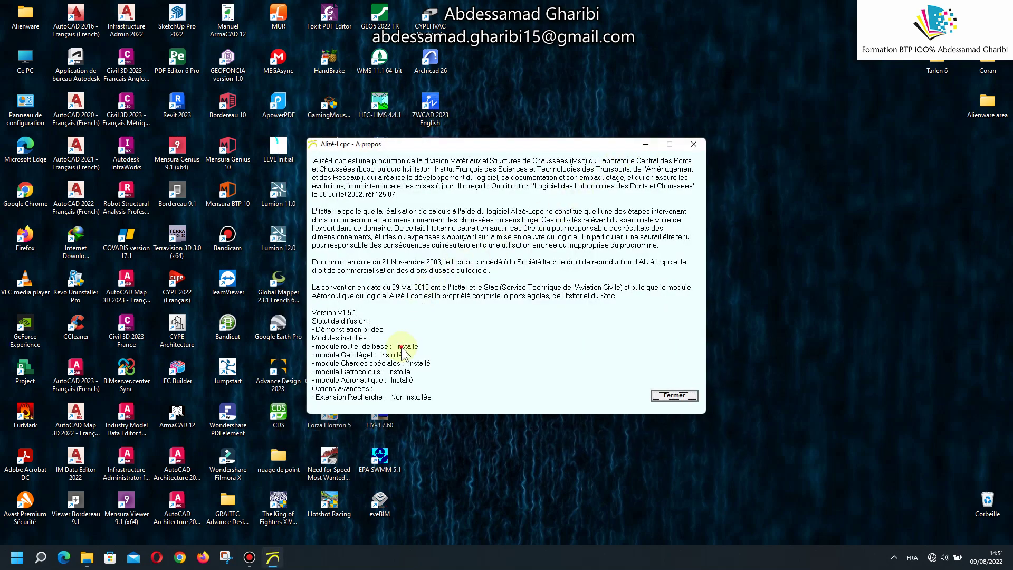
left_click(367, 317)
left_click(663, 396)
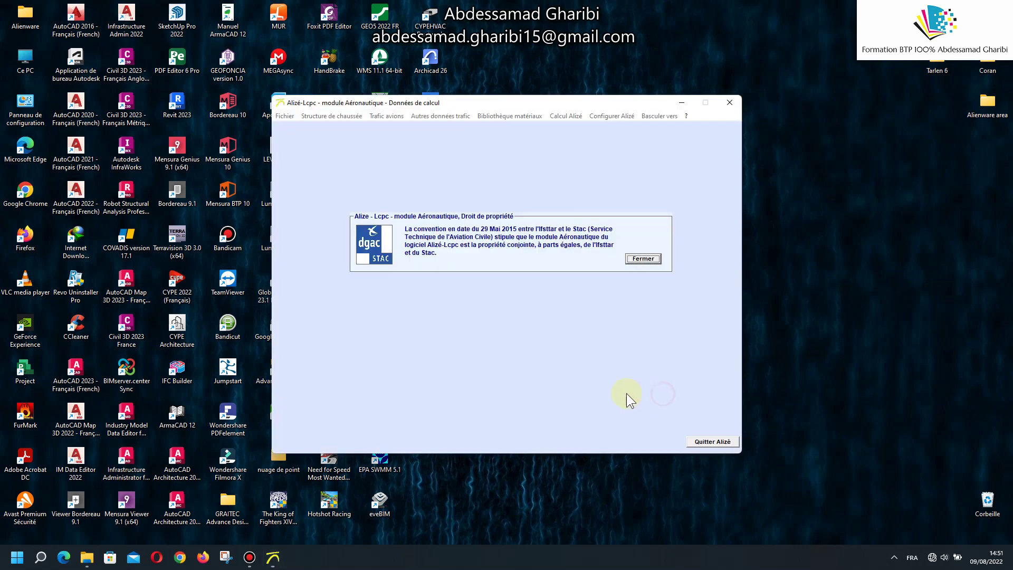
left_click(730, 103)
- Switch to Alizé2 and create a new Standard project under Dimensionnement routier with author "k", keeping the default project name and folder
left_click(440, 241)
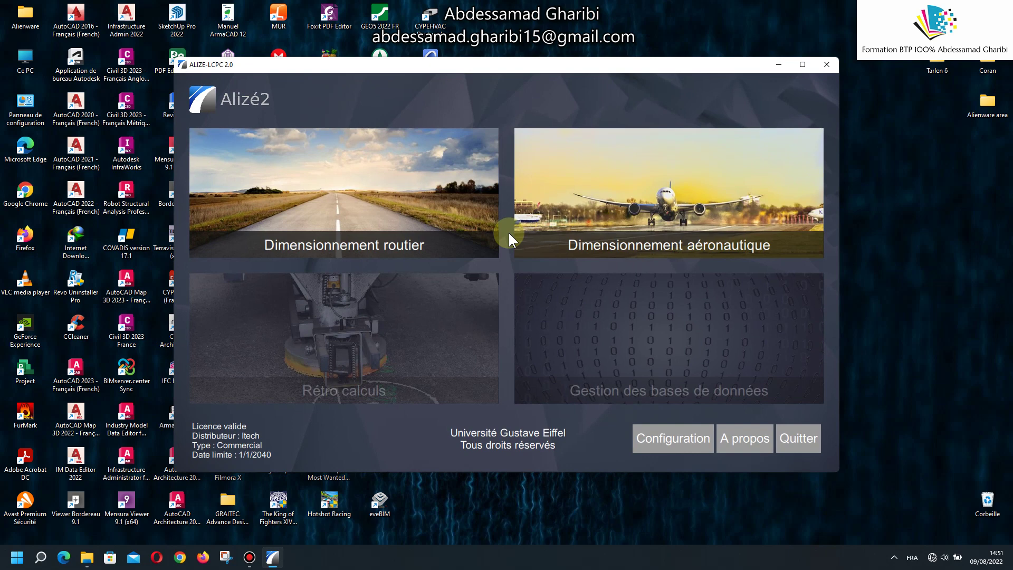
mouse_move(352, 212)
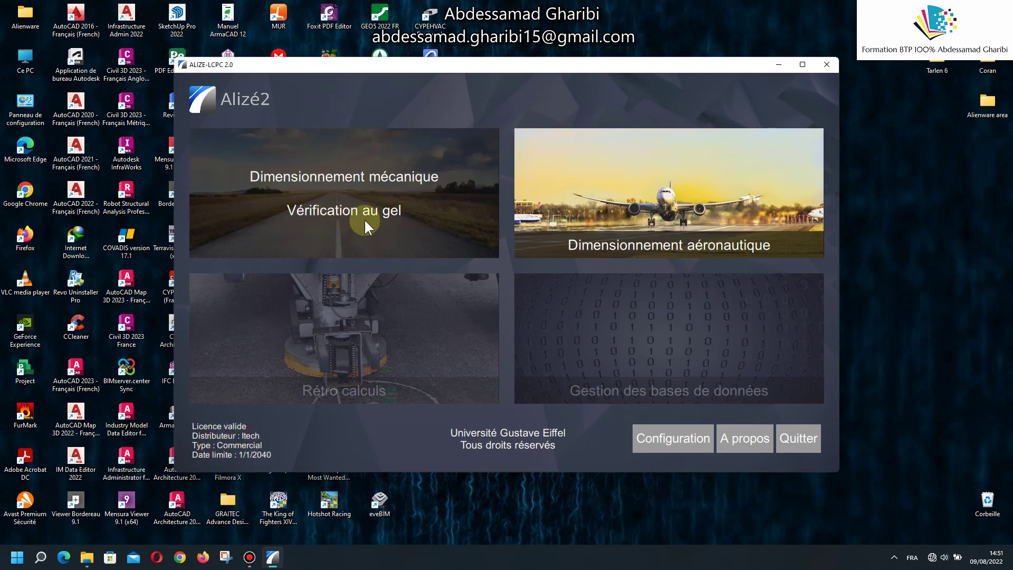
left_click(389, 207)
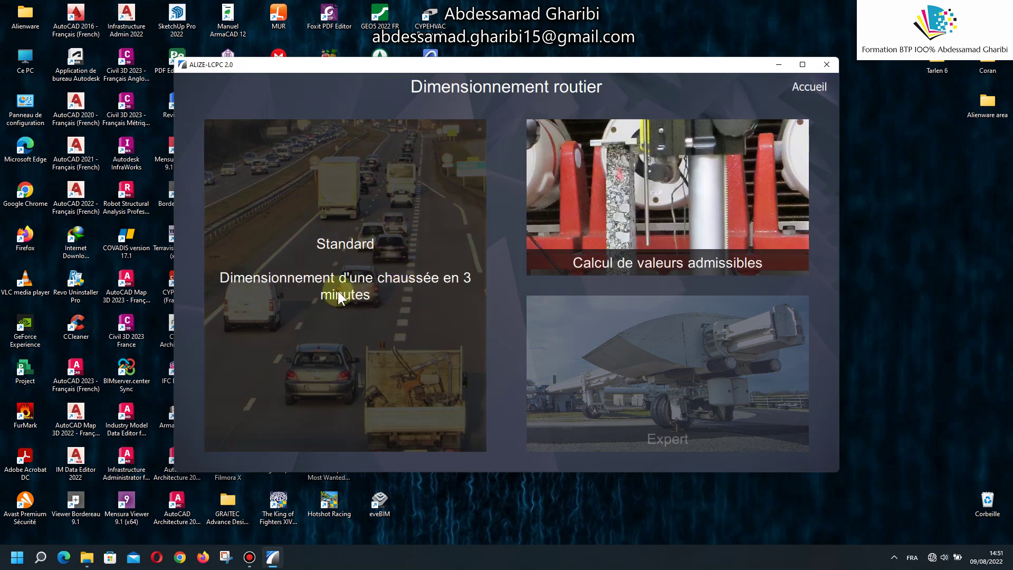
mouse_move(626, 270)
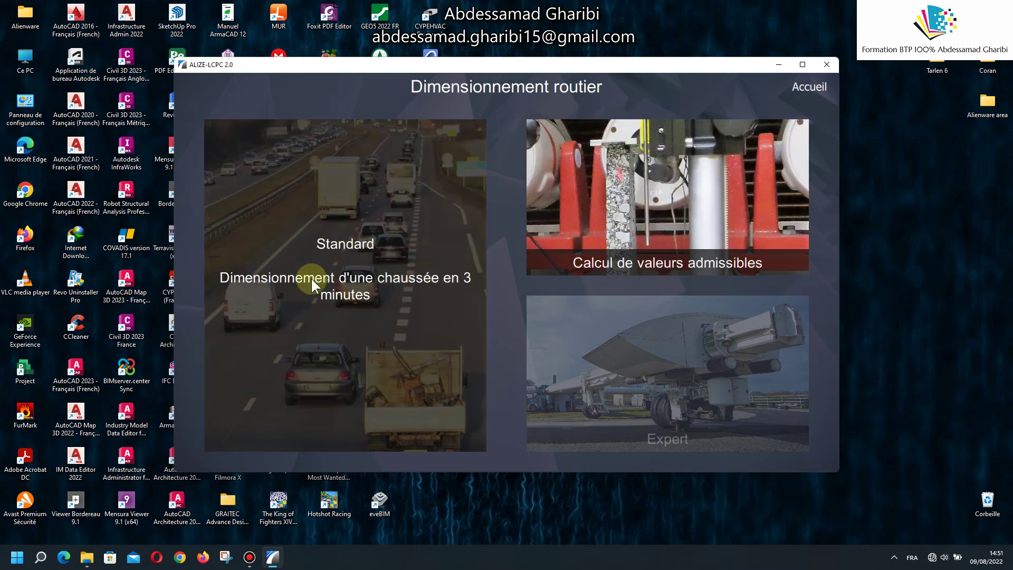
left_click(312, 281)
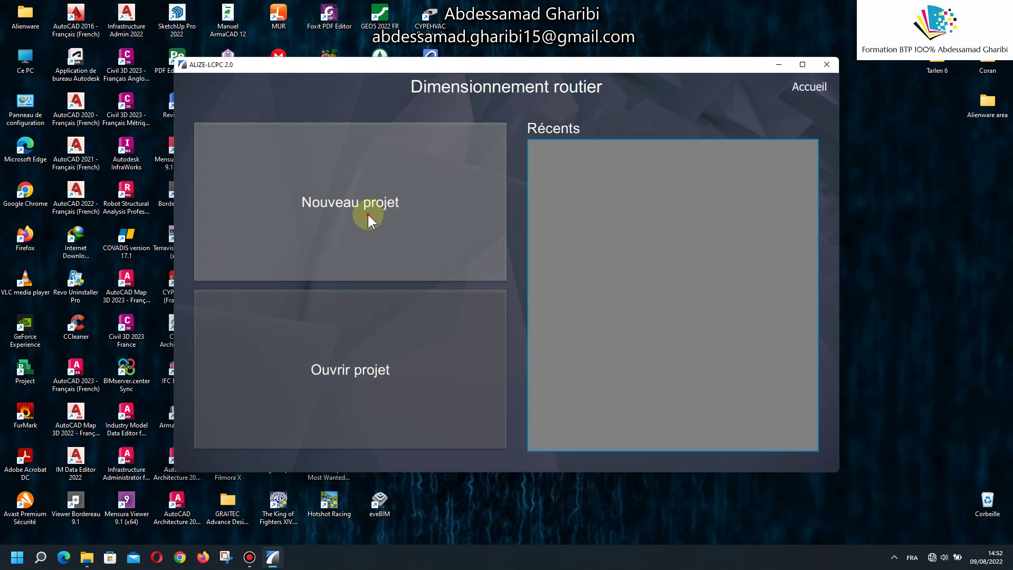
left_click(368, 213)
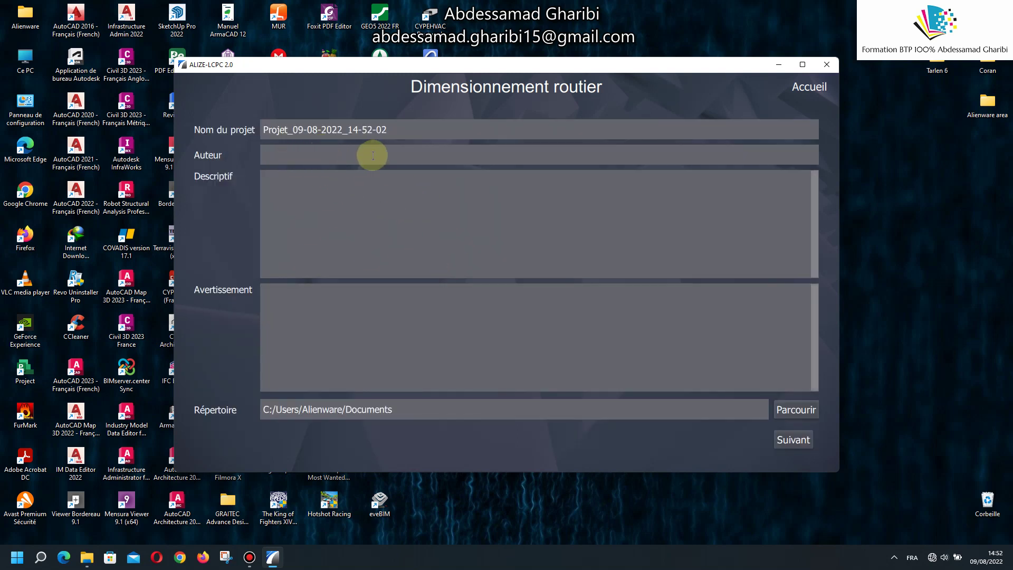
type("k")
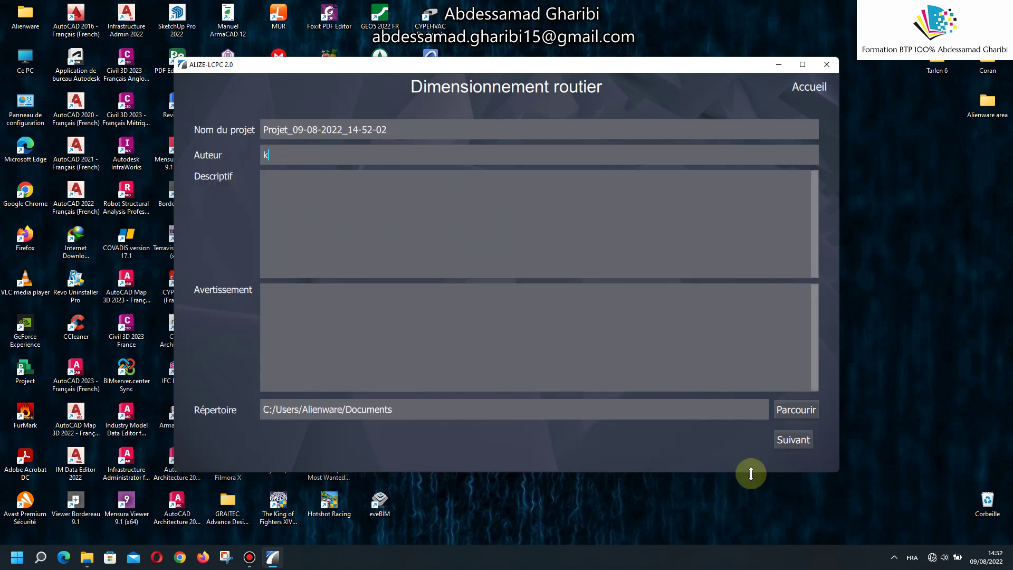
left_click(778, 458)
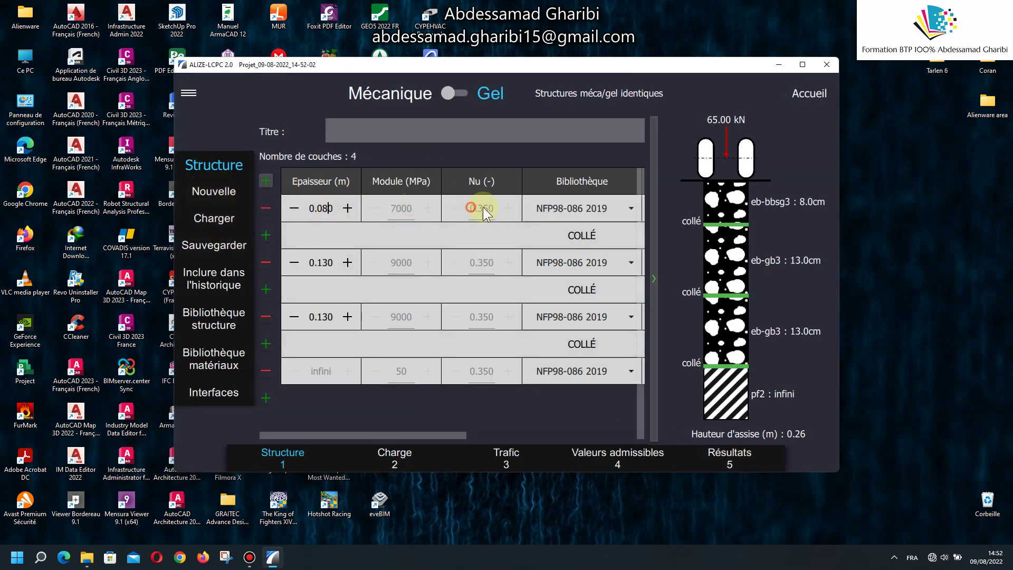
- Change the road structure from Mécanique to Gel mode and give it the title "k1"
left_click(544, 209)
left_click(695, 151)
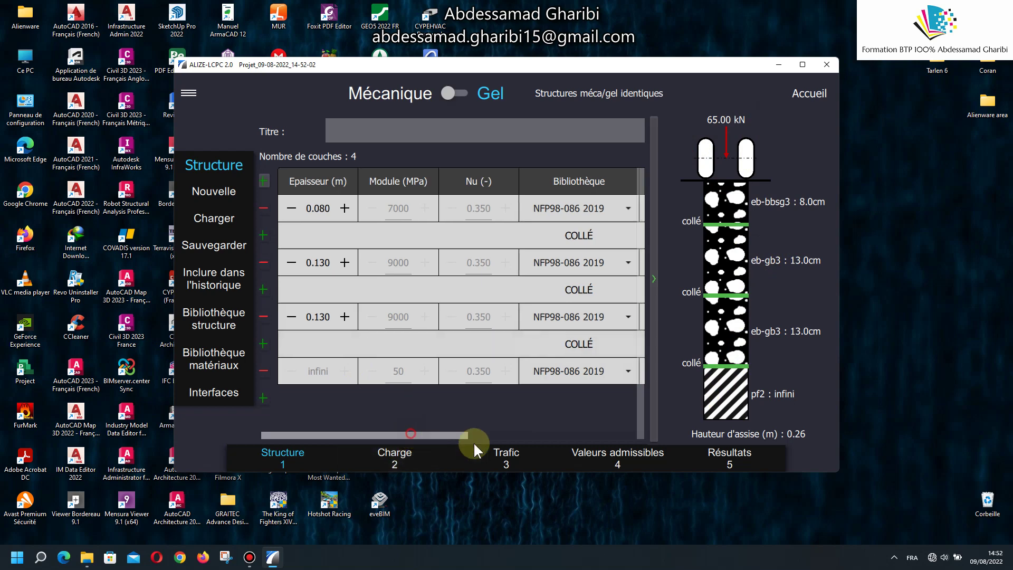
left_click_drag(449, 436, 360, 451)
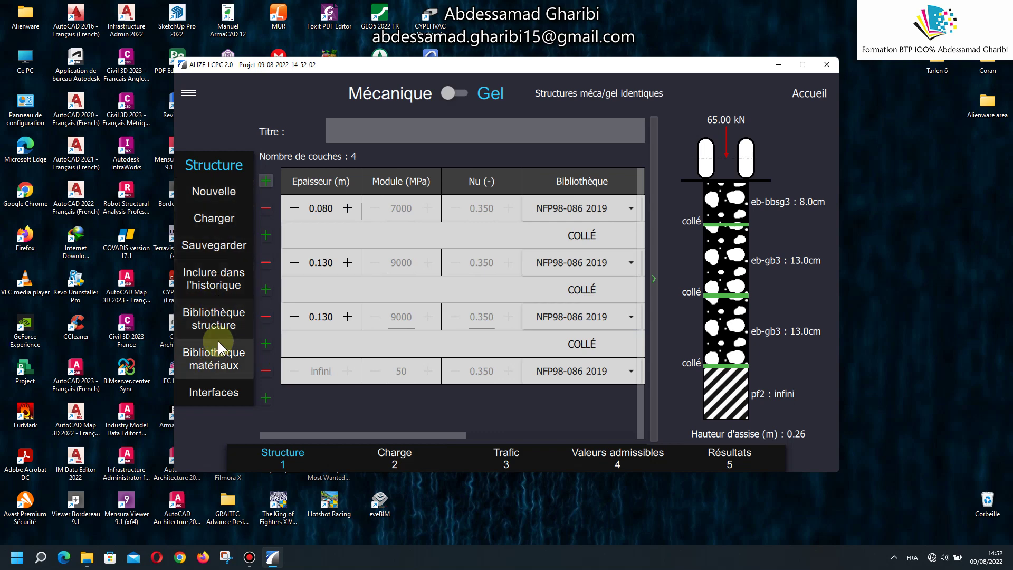
left_click(448, 94)
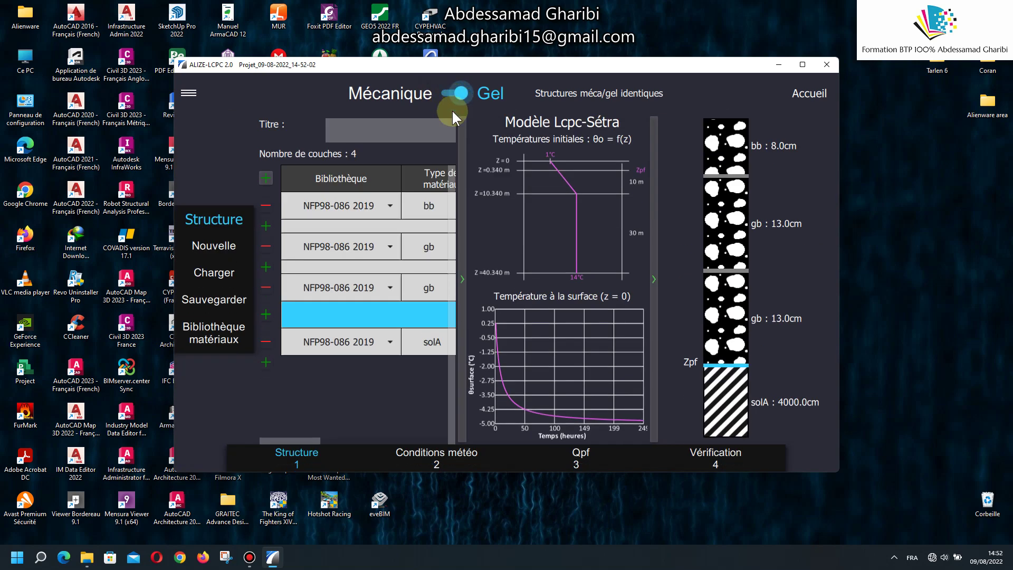
left_click(358, 126)
- Examine the surface and base temperature graphs, return to Mécanique mode, and leave for the home page, discarding unsaved changes
scroll(613, 438, "down", 3)
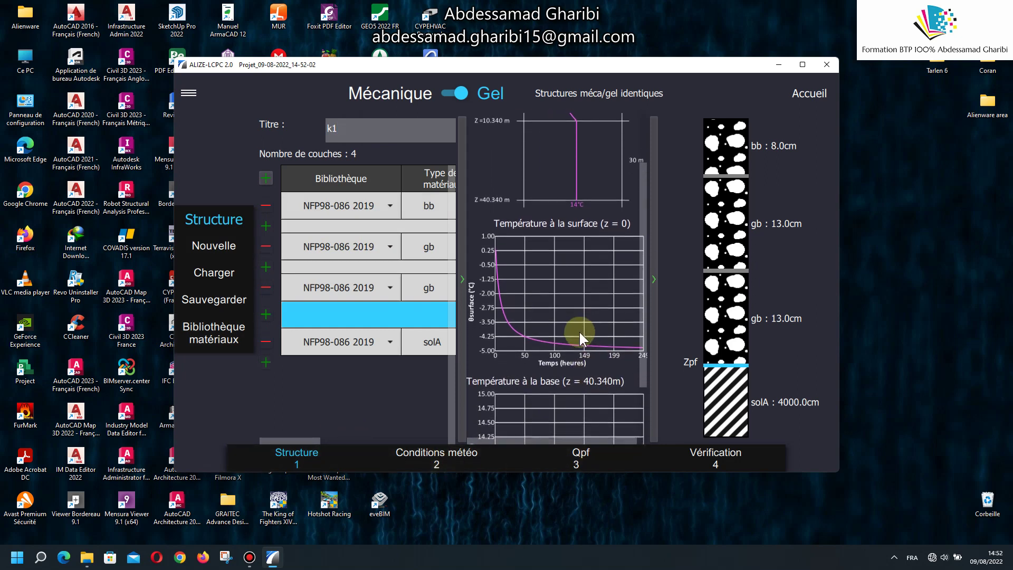
scroll(579, 330, "down", 3)
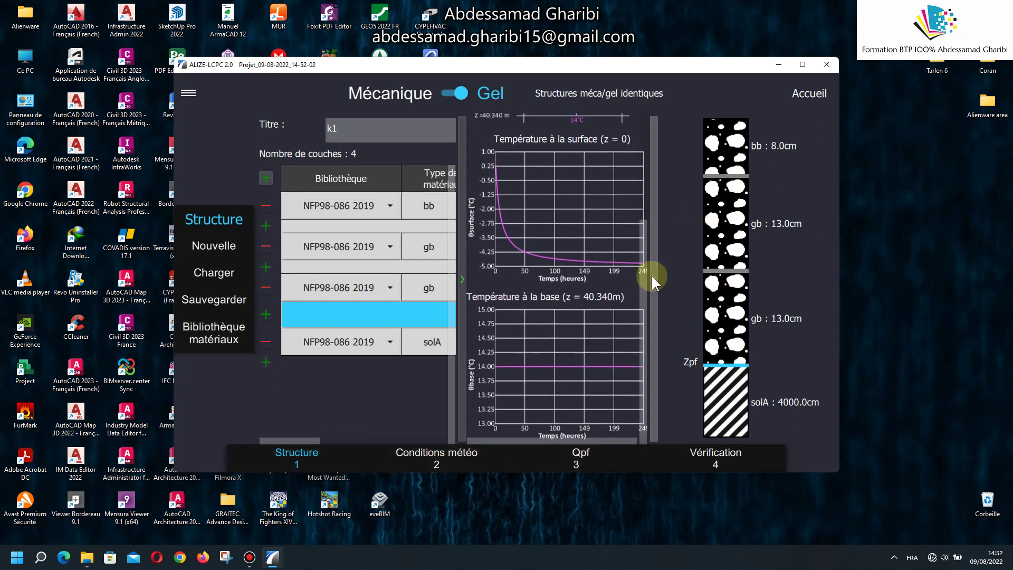
left_click(453, 97)
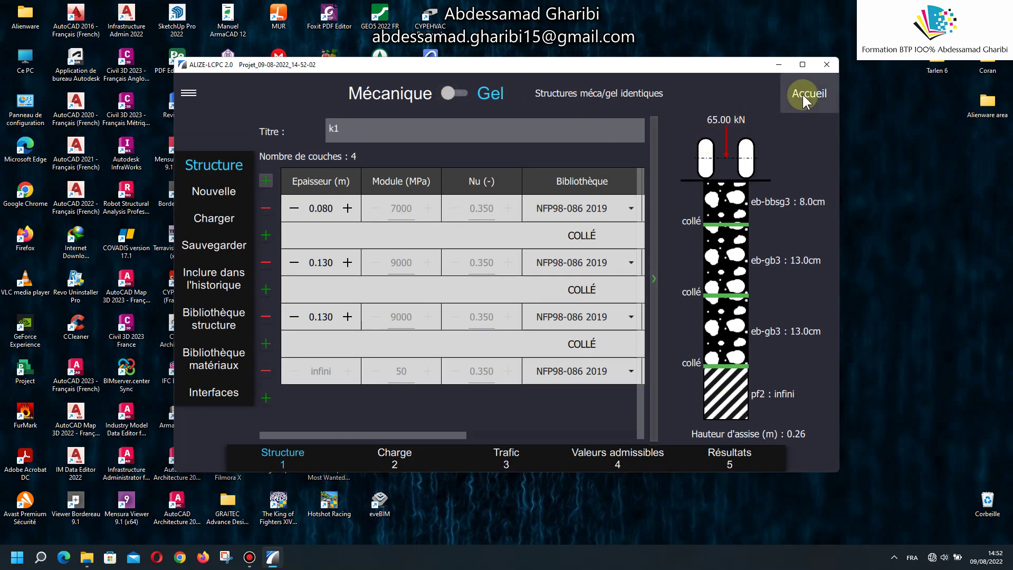
left_click(795, 100)
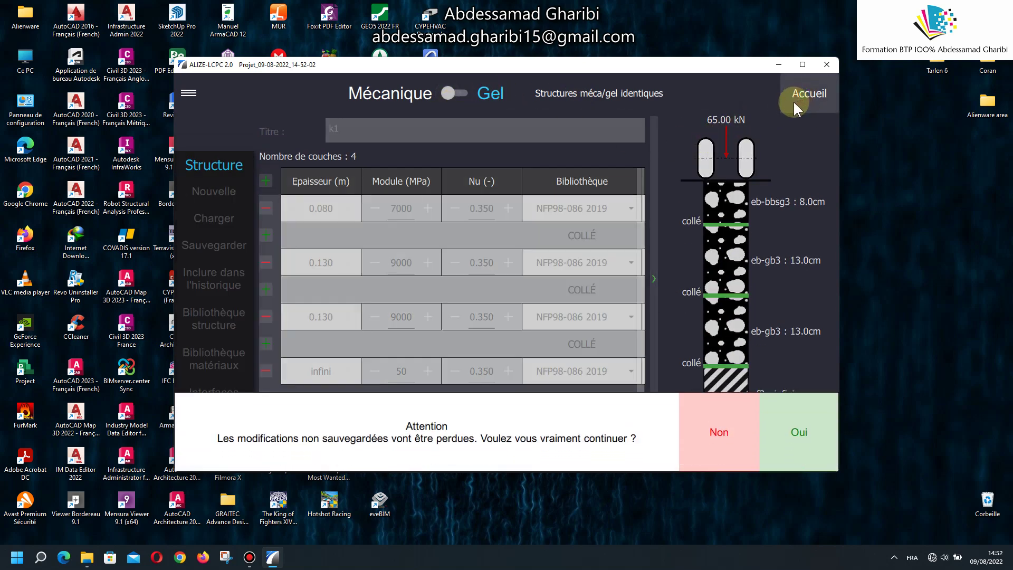
left_click(785, 440)
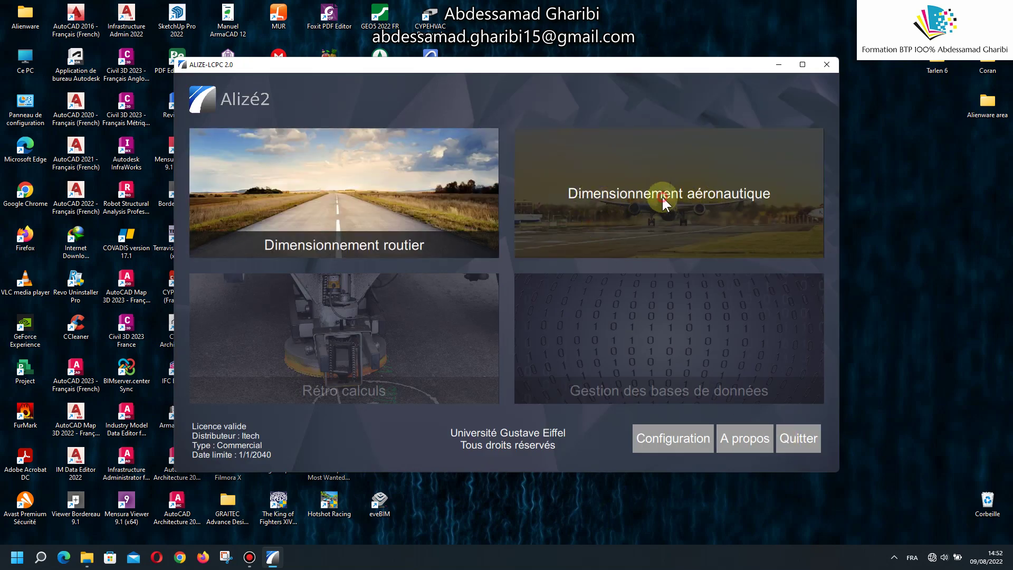
- Create a new Chaussées souples project under Dimensionnement aéronautique with author "kk", keeping the default project name and folder
left_click(663, 202)
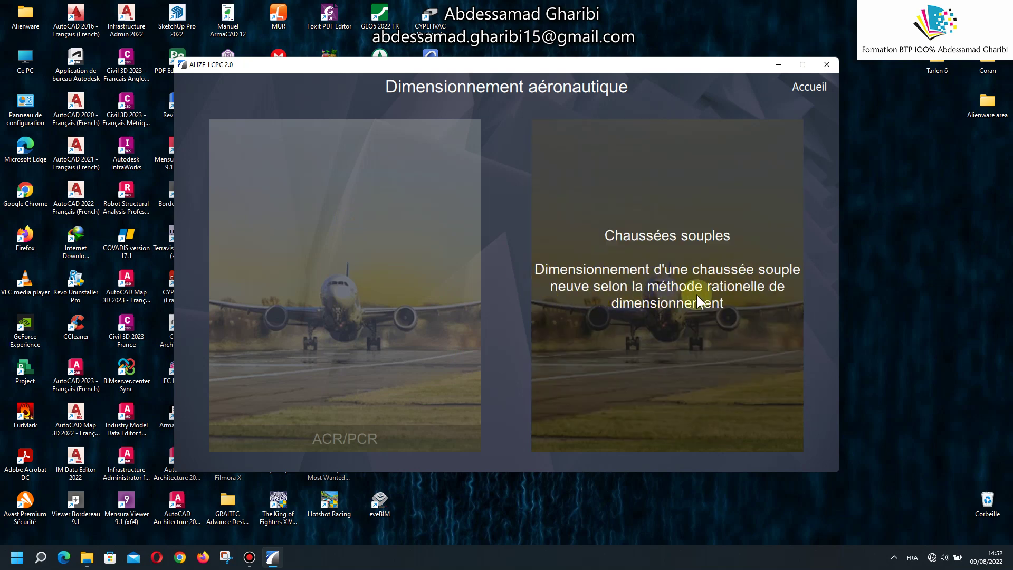
left_click(669, 287)
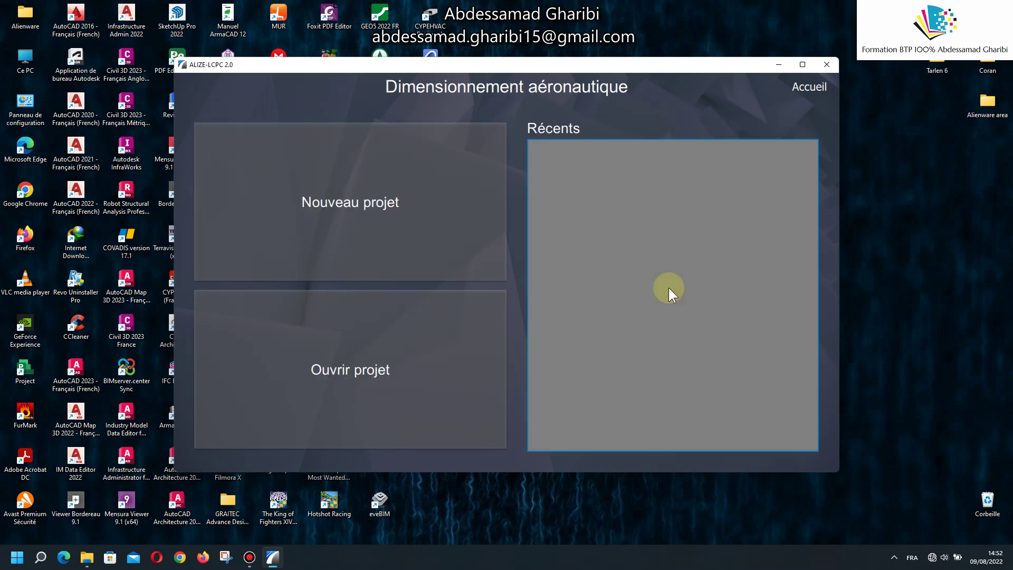
left_click(367, 213)
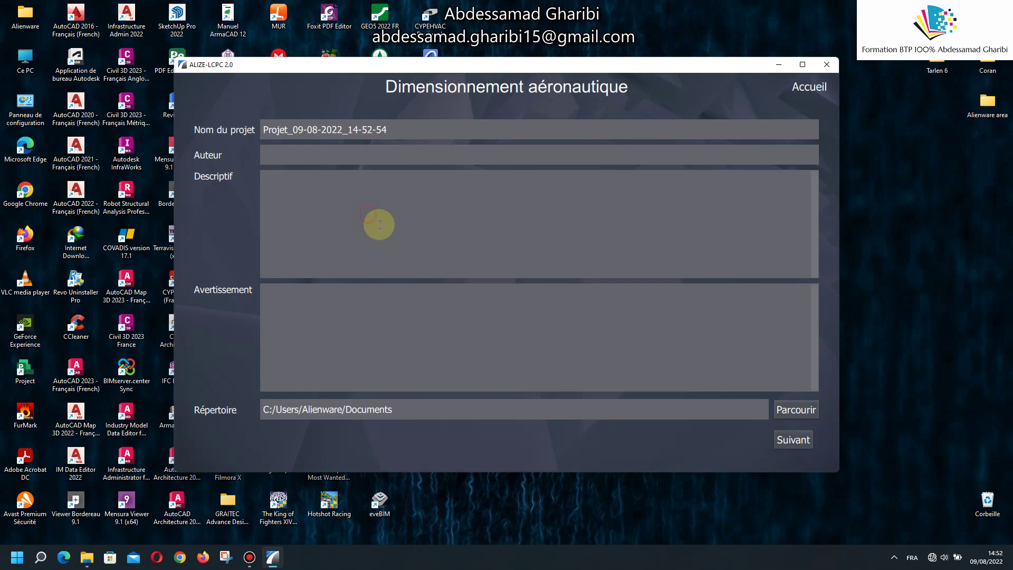
left_click(330, 155)
type("kk")
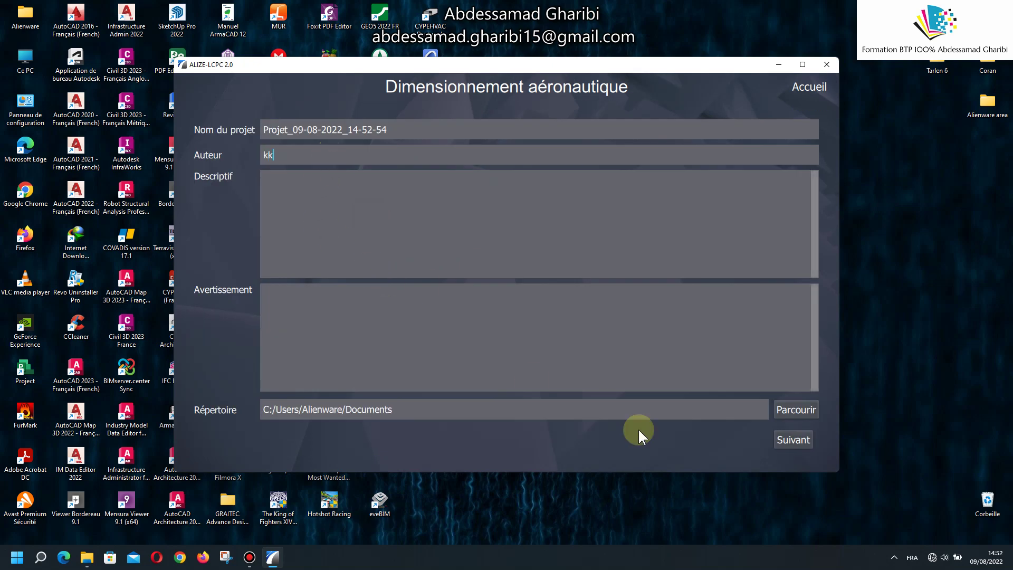
left_click(787, 445)
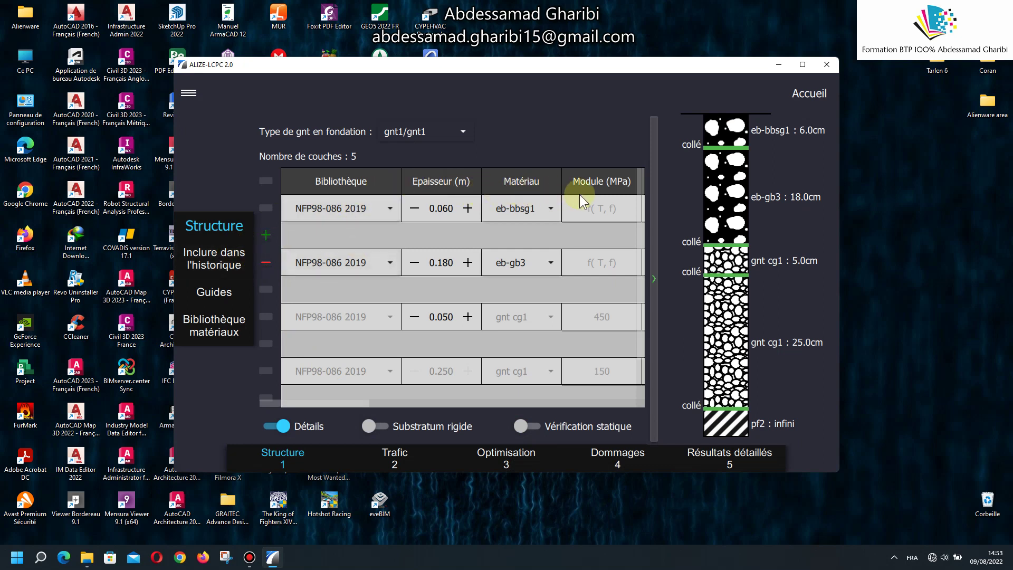
- Check the layer table, then view the NFP98-086 2019 library in the material library and close it
scroll(377, 238, "down", 1)
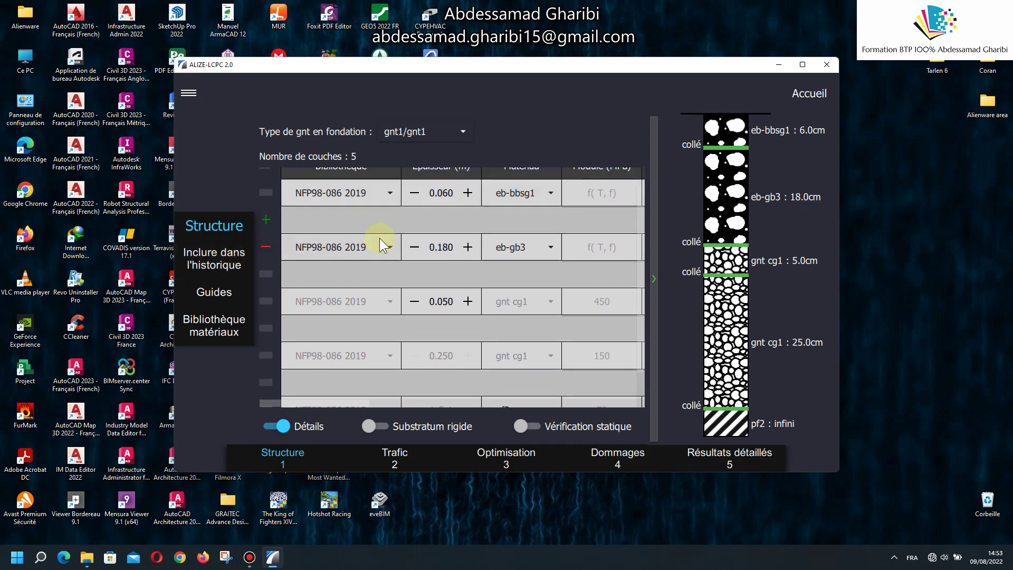
scroll(379, 239, "up", 1)
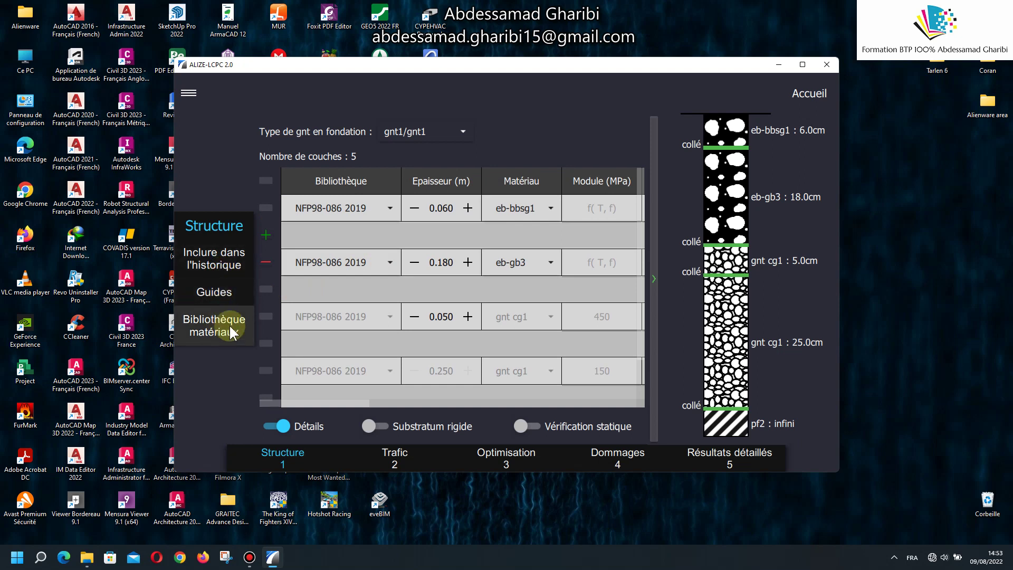
scroll(388, 292, "down", 1)
scroll(370, 294, "up", 1)
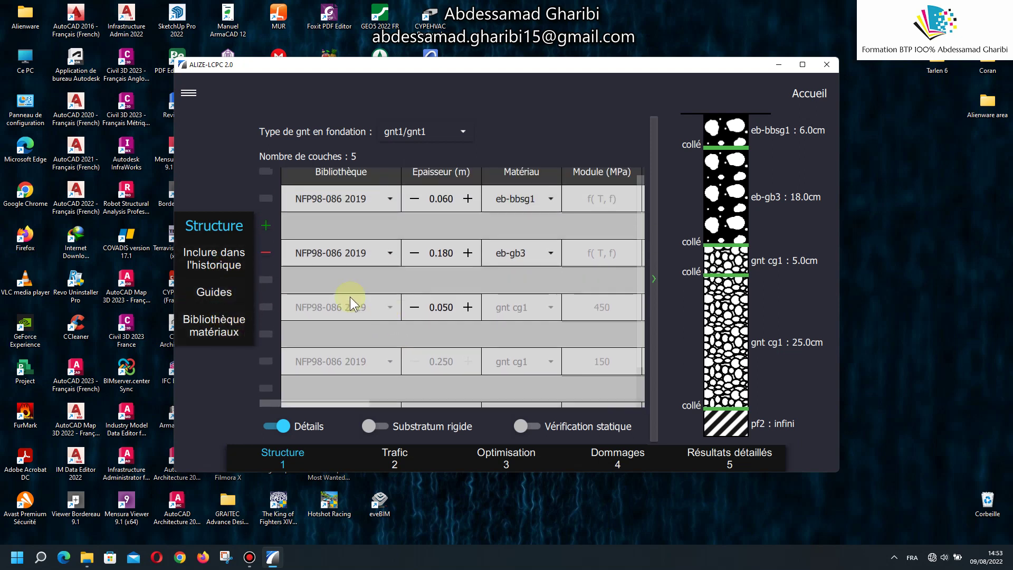
left_click(197, 332)
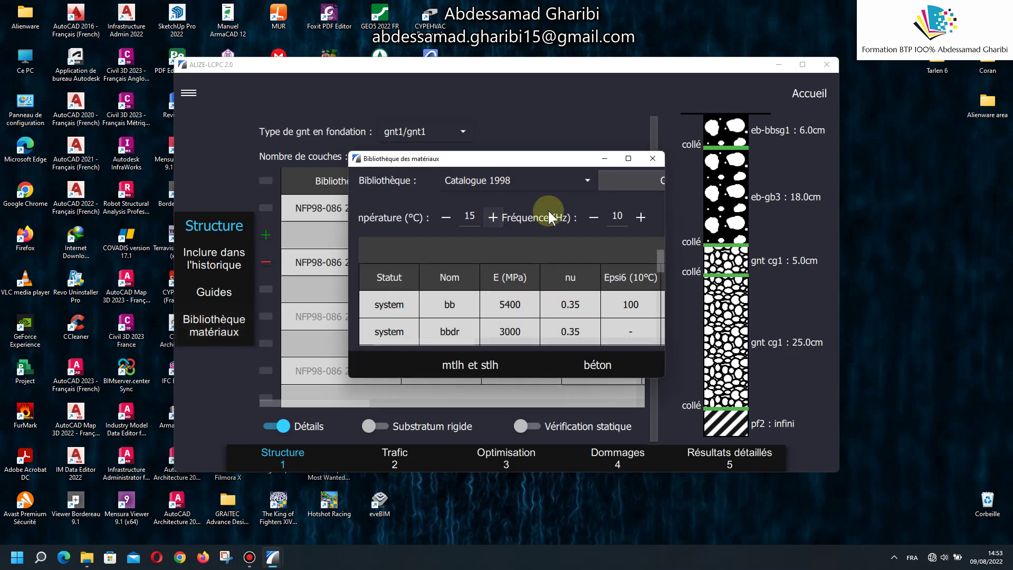
left_click(574, 182)
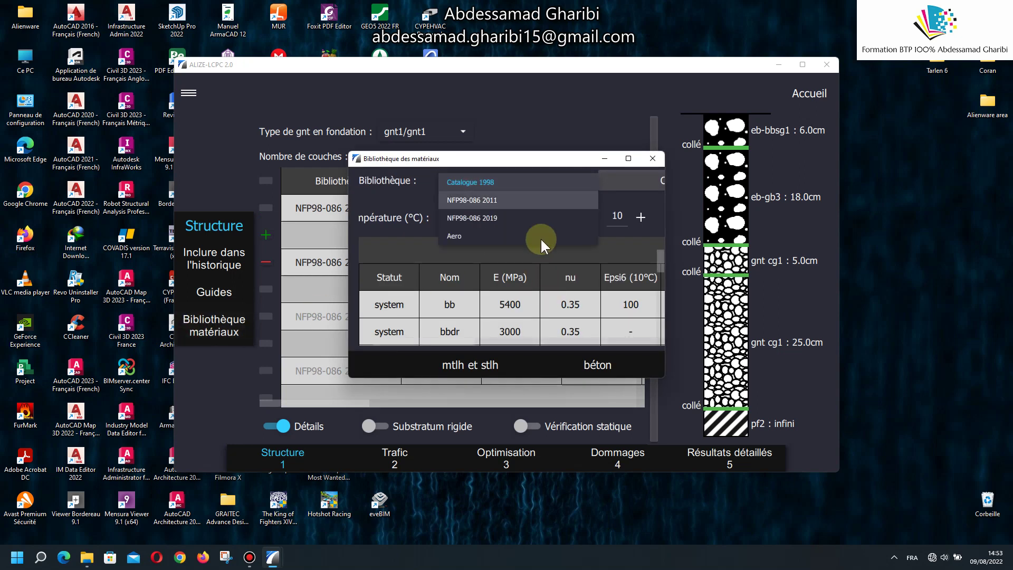
left_click(492, 216)
left_click(504, 188)
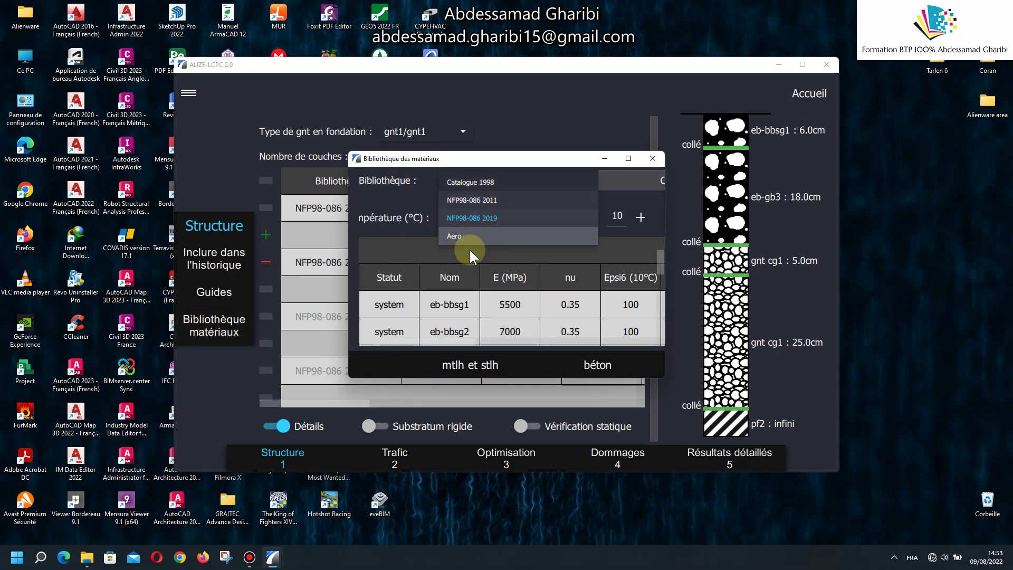
left_click(652, 159)
- Turn on Vérification statique and Substratum rigide for the flexible pavement structure
scroll(454, 288, "down", 2)
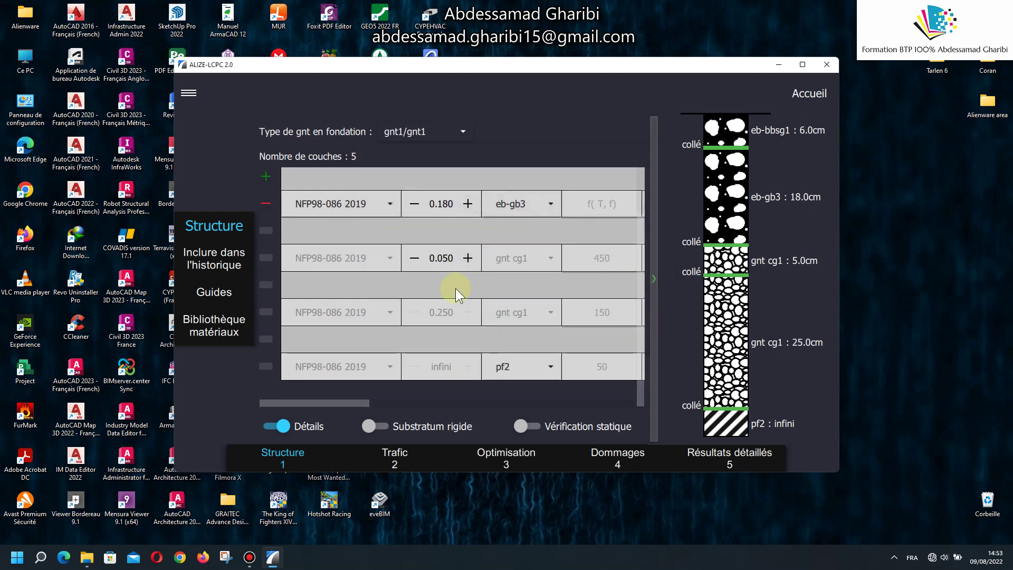
scroll(455, 288, "up", 2)
scroll(483, 375, "down", 2)
scroll(476, 344, "up", 2)
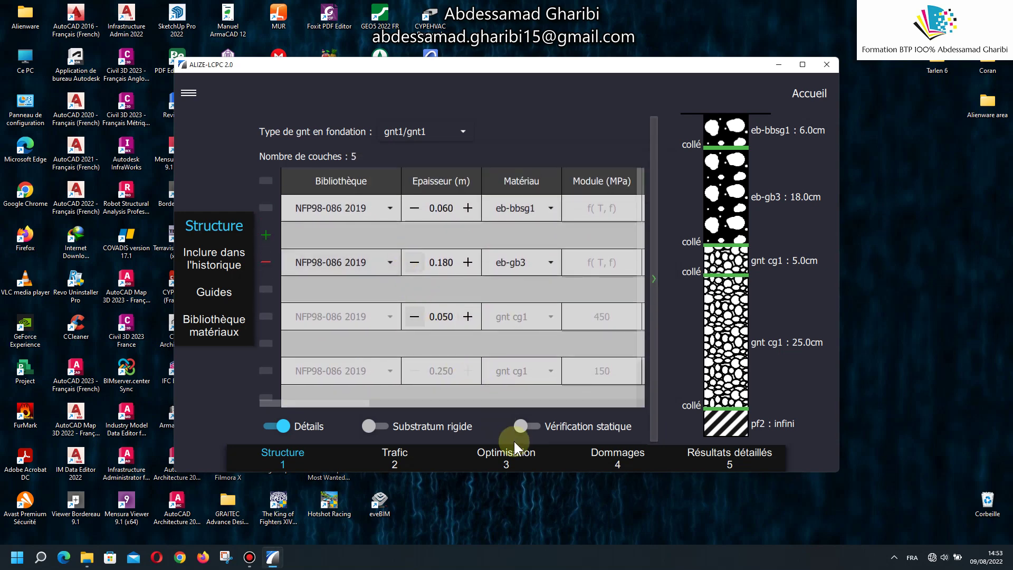
left_click(526, 429)
left_click(435, 426)
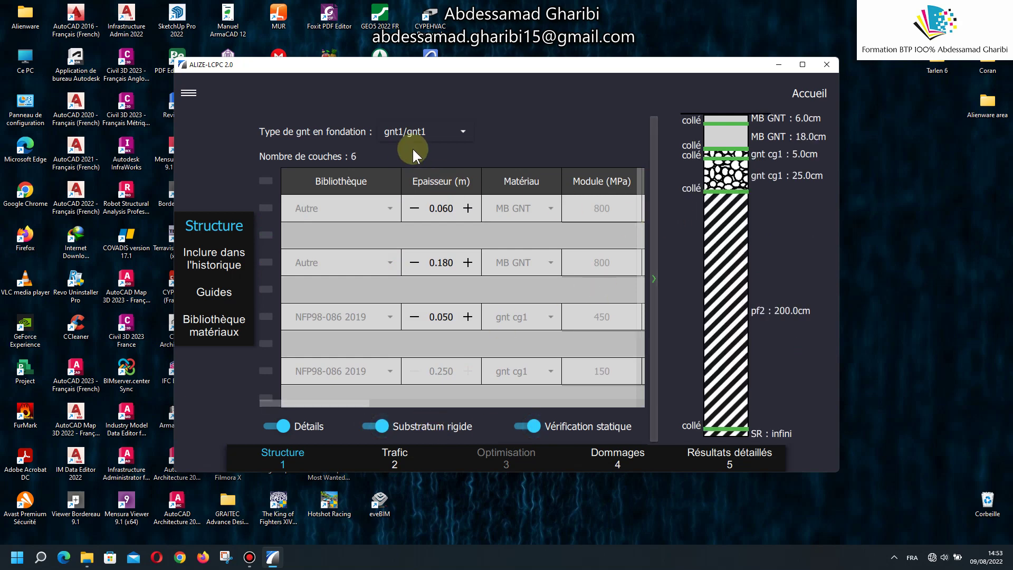
- Look at the project commands and leave the flexible pavement project for the home page, discarding unsaved changes
left_click(189, 93)
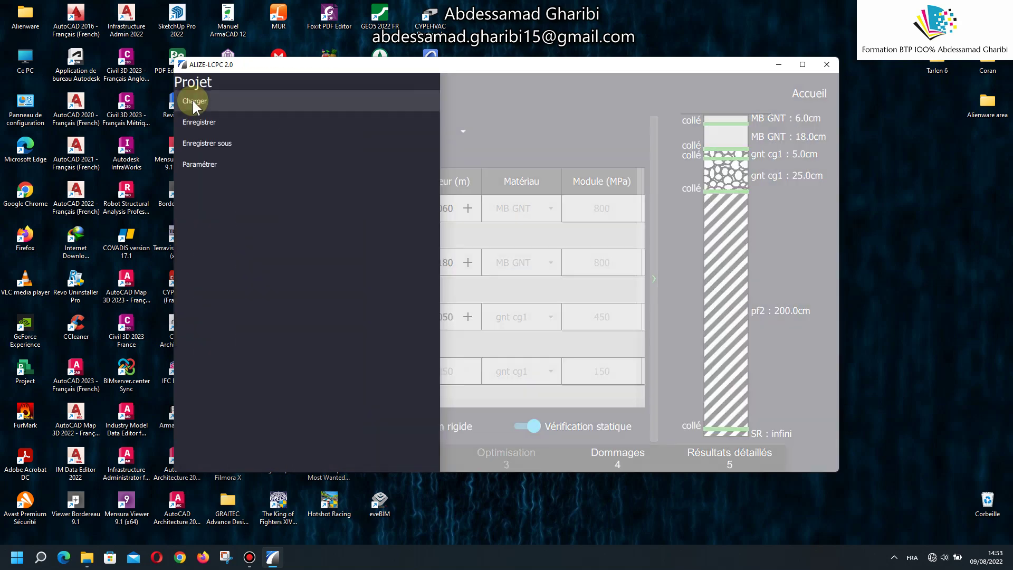
left_click(568, 139)
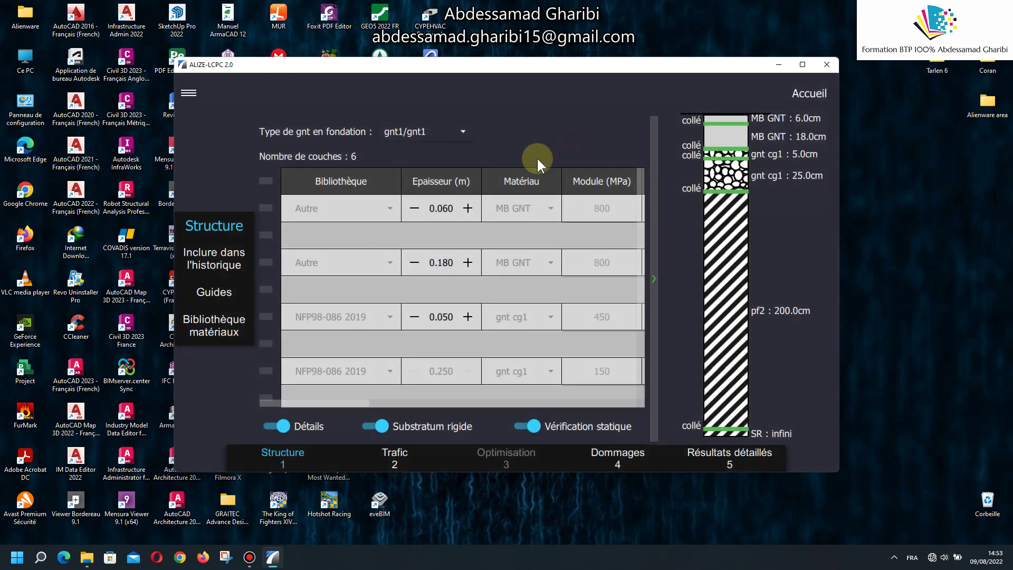
left_click(780, 99)
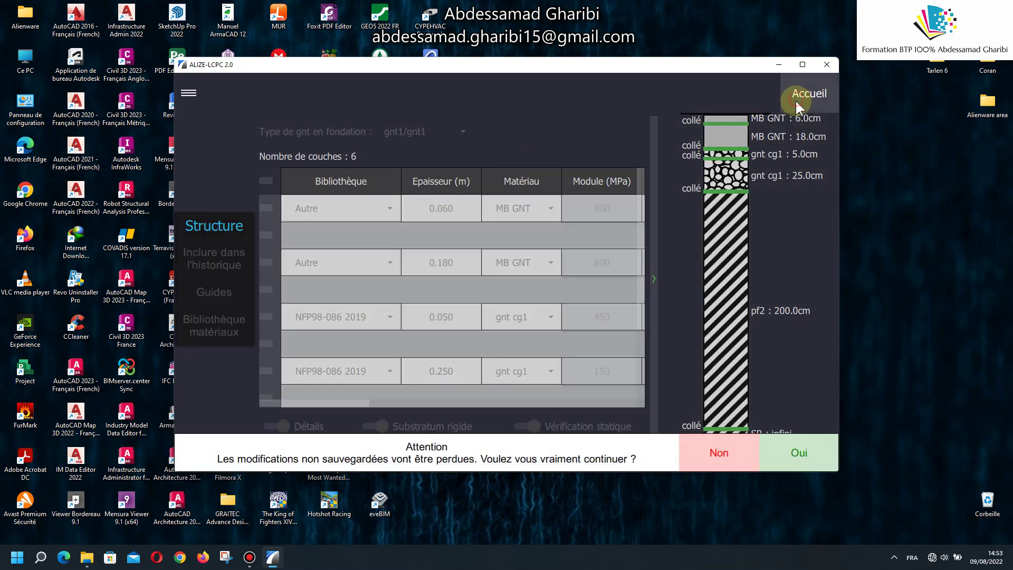
left_click(770, 428)
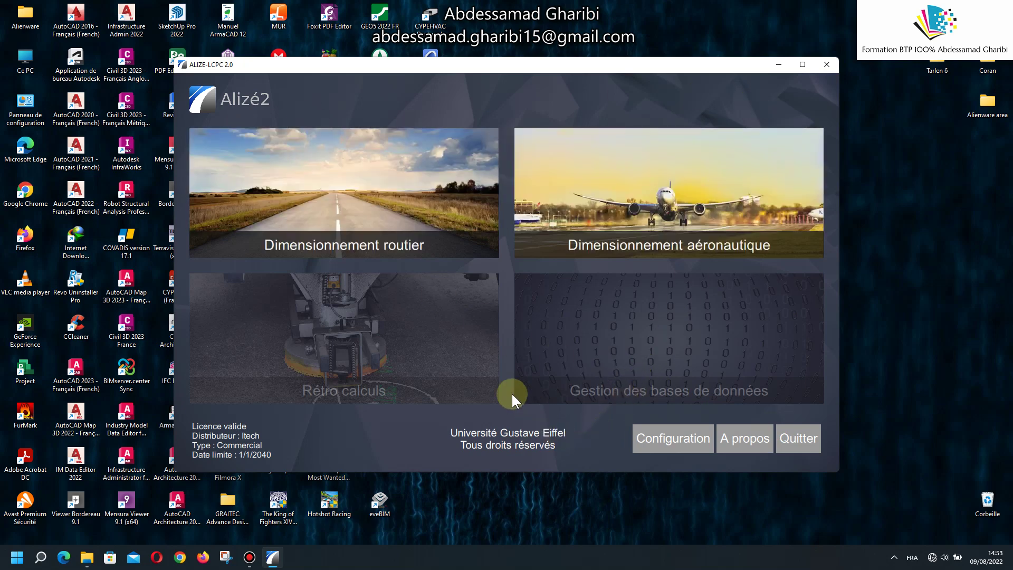
- Open Calcul de valeurs admissibles under Dimensionnement routier with the title "kk" and review its admissible value fields
left_click(443, 187)
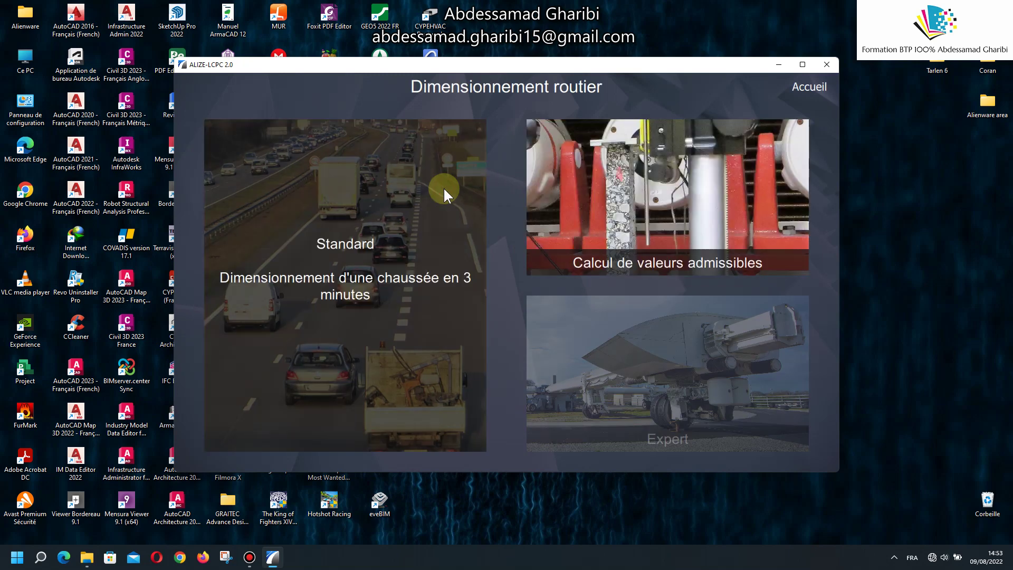
left_click(660, 206)
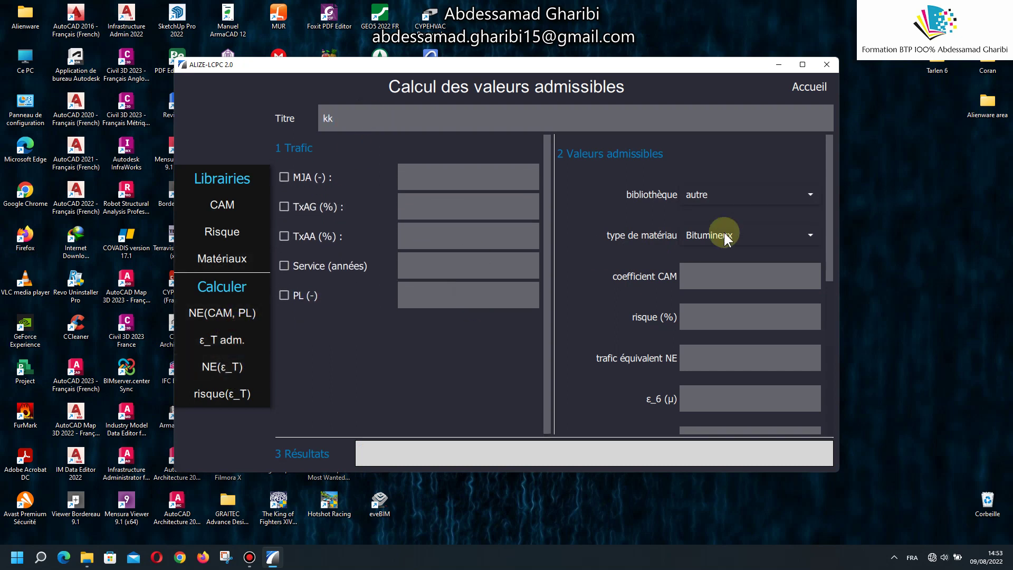
scroll(725, 237, "down", 5)
scroll(739, 217, "up", 4)
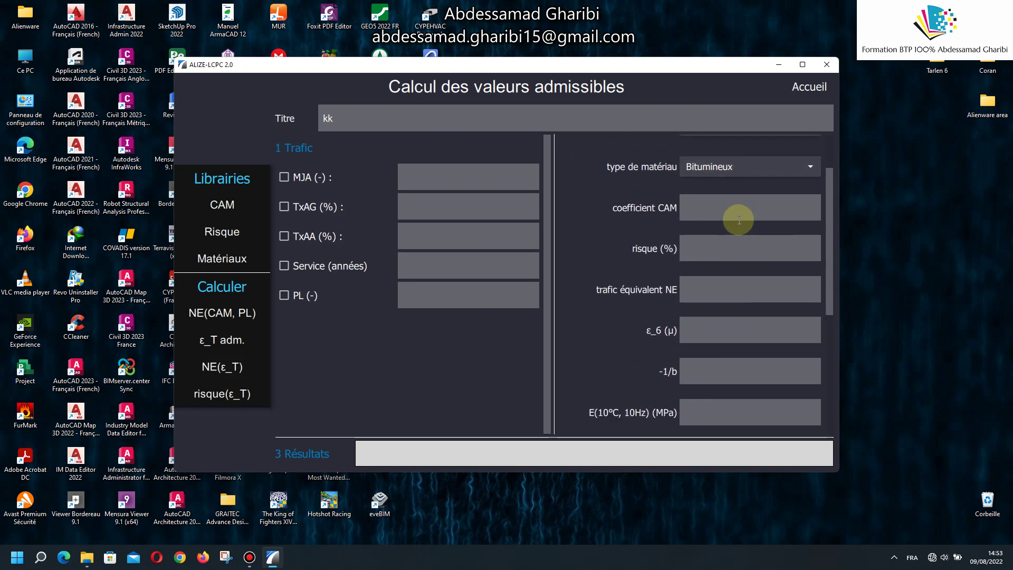
scroll(736, 220, "down", 4)
scroll(736, 220, "up", 6)
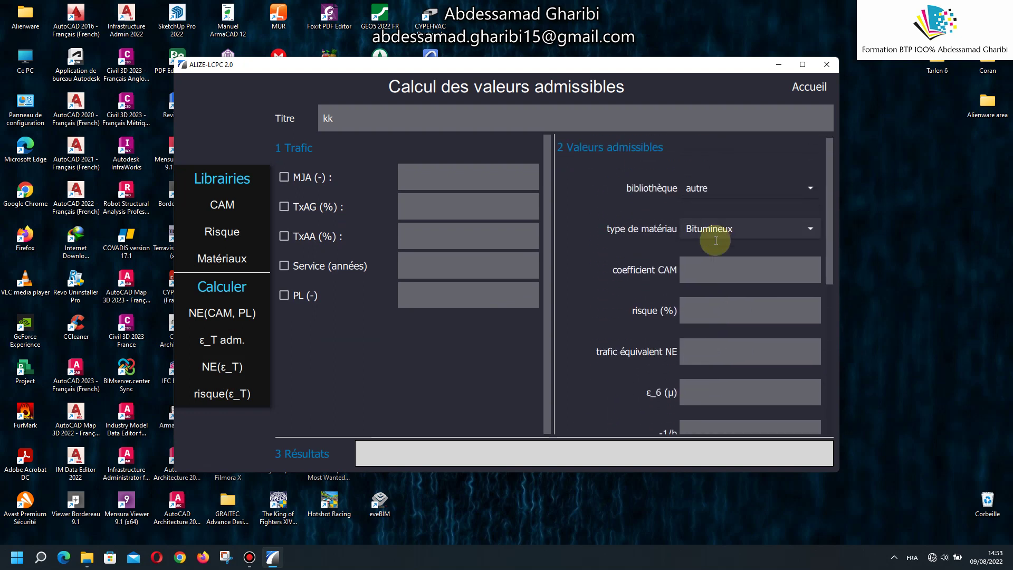
scroll(716, 241, "down", 6)
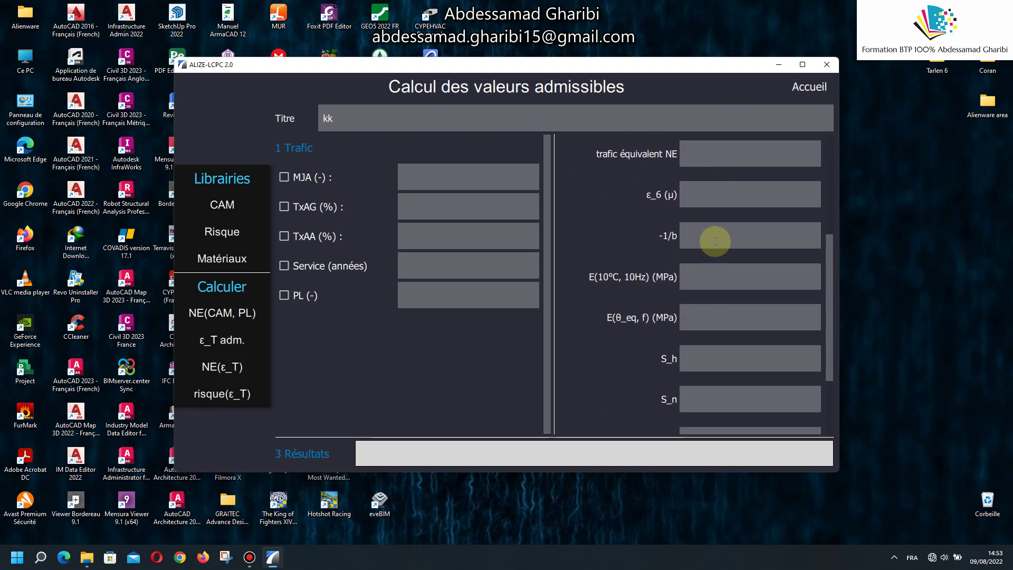
- Enable the MJA traffic parameter in the admissible values calculation
left_click(227, 314)
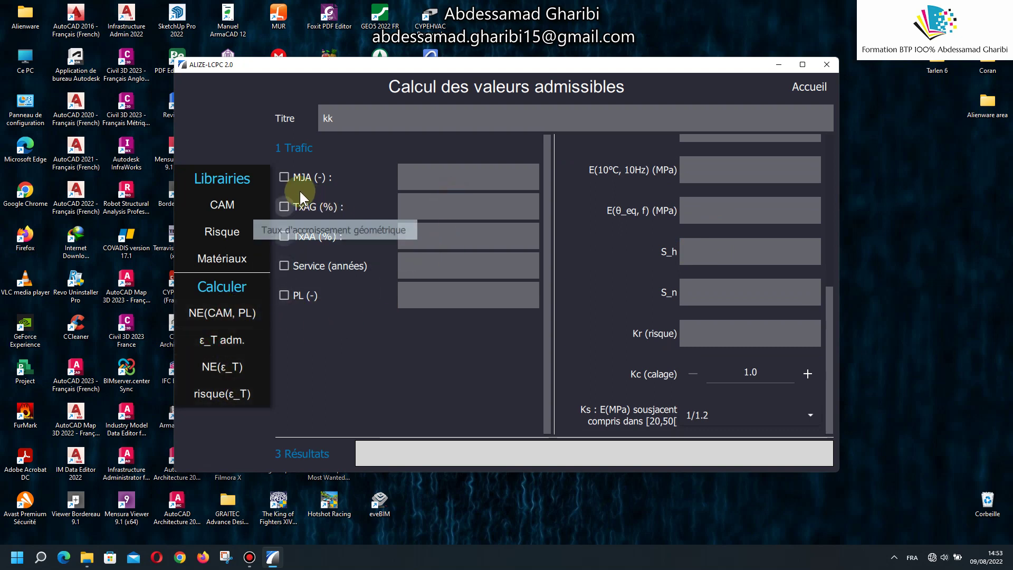
left_click(285, 179)
left_click(407, 107)
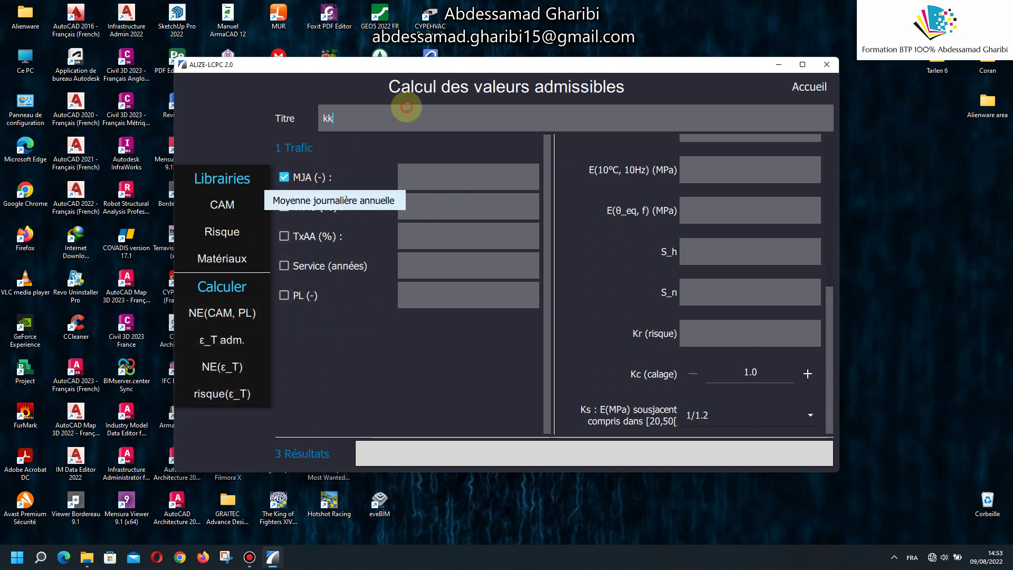
- Leave the admissible values calculation for the home page, discarding unsaved changes
left_click(803, 94)
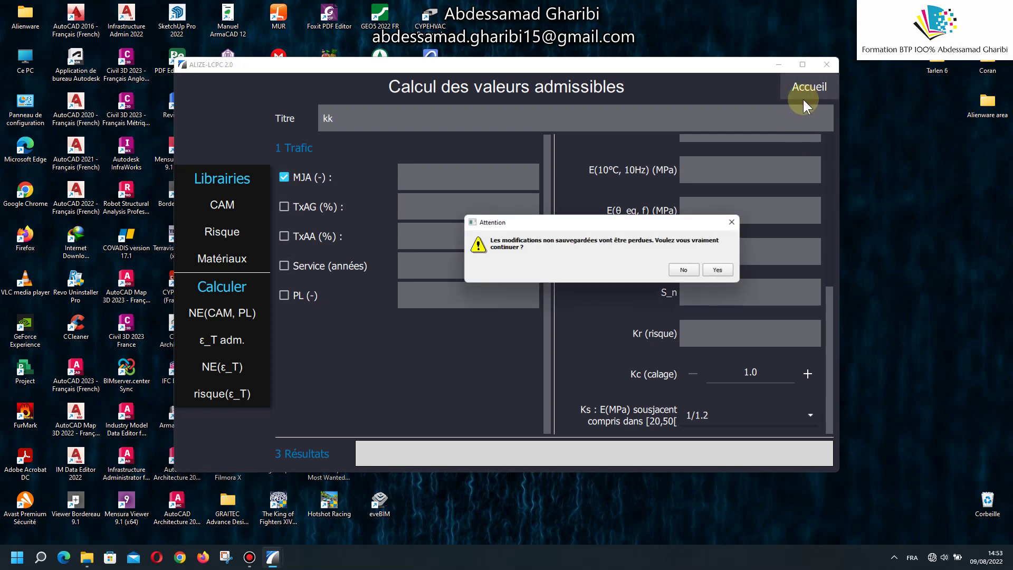
left_click(684, 271)
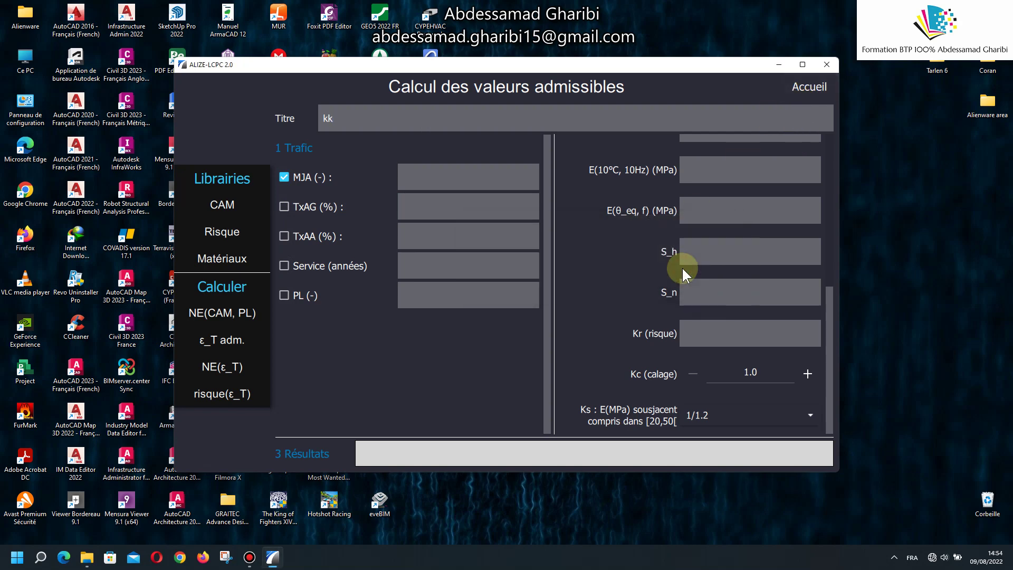
left_click(807, 91)
left_click(715, 272)
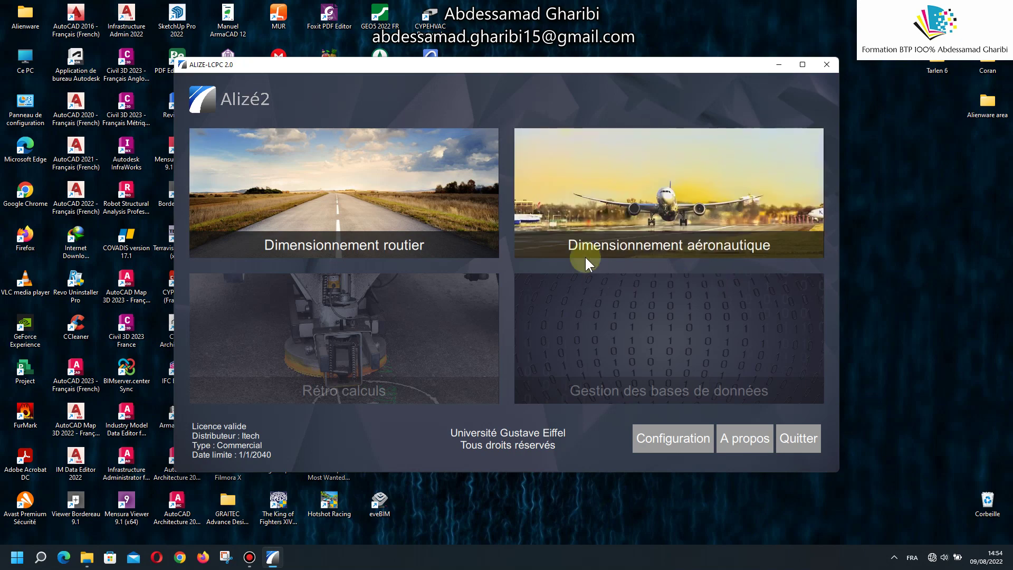
- View the Dimensionnement aéronautique options once more, and quit Alizé2 from the home page
left_click(609, 214)
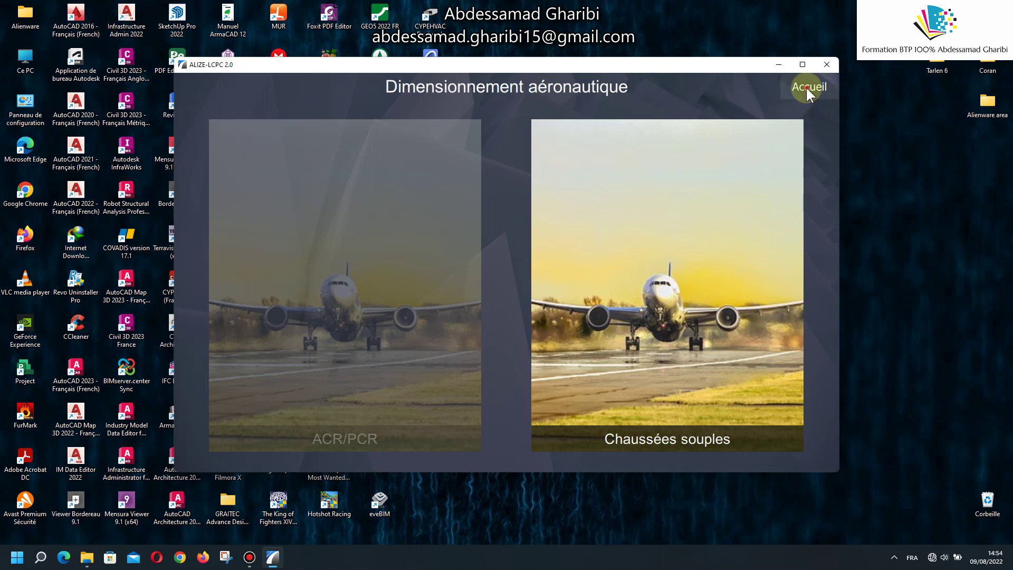
left_click(807, 87)
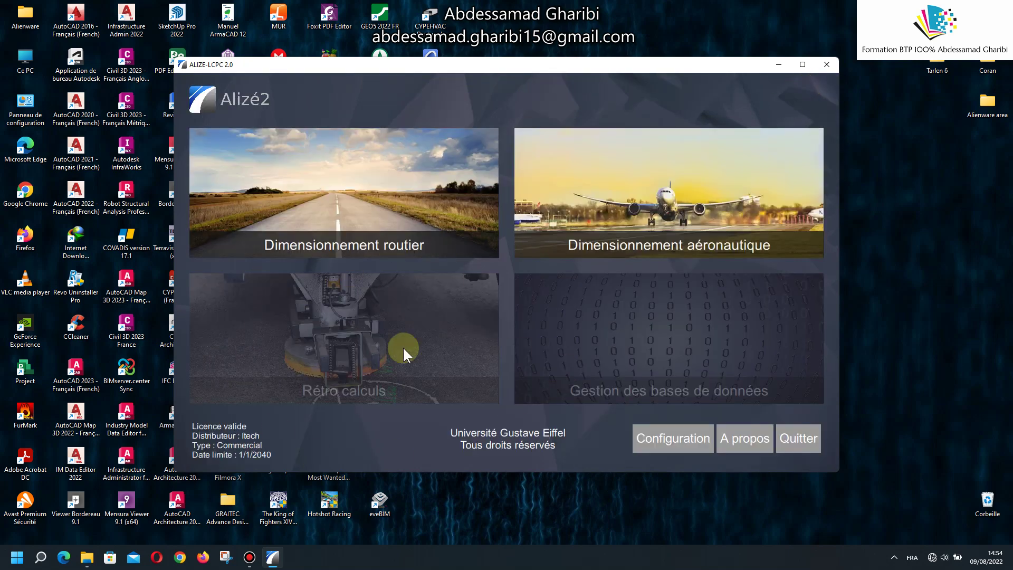
left_click(788, 448)
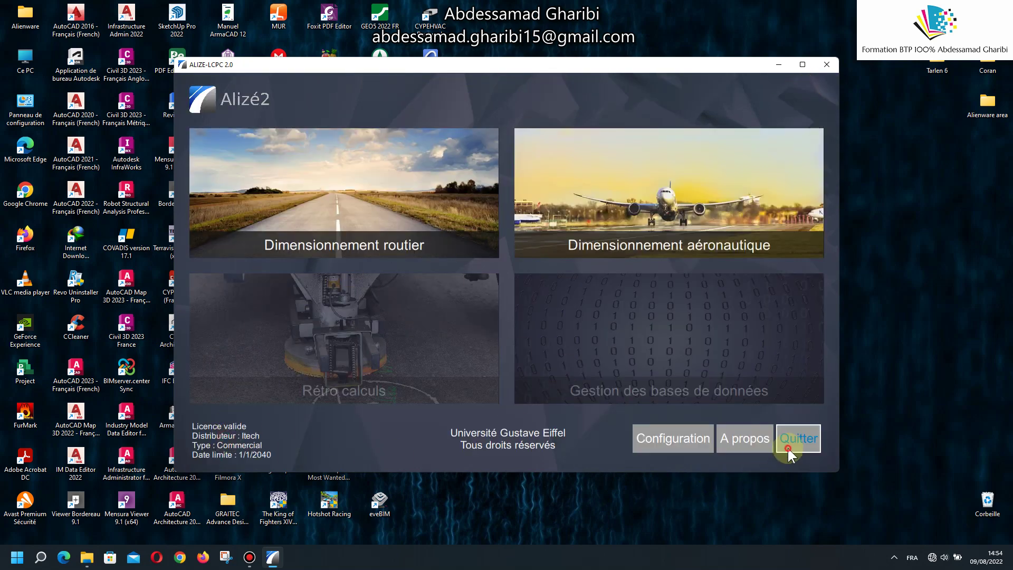